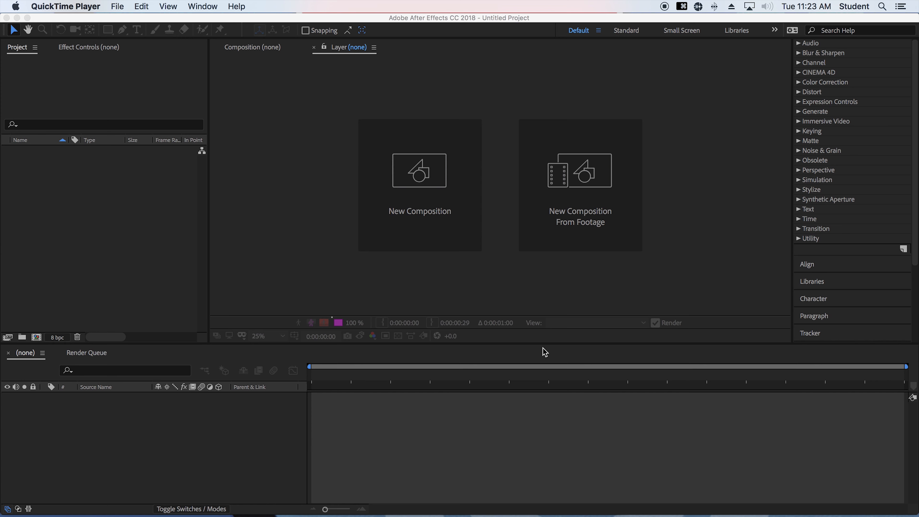
Start saving the project under a new name and choose the MDC > DIG 43545c > In-Class Exercises folder as its location
click(543, 348)
click(108, 7)
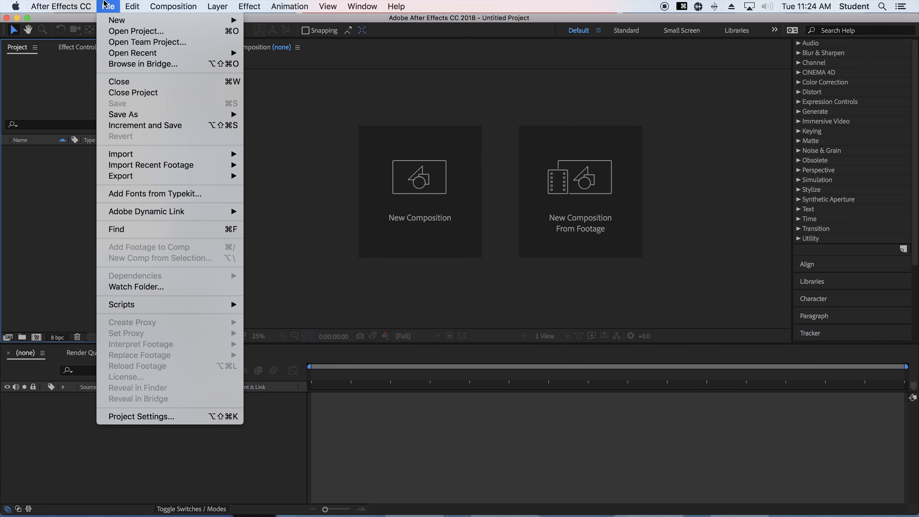
mouse_move(134, 116)
click(278, 115)
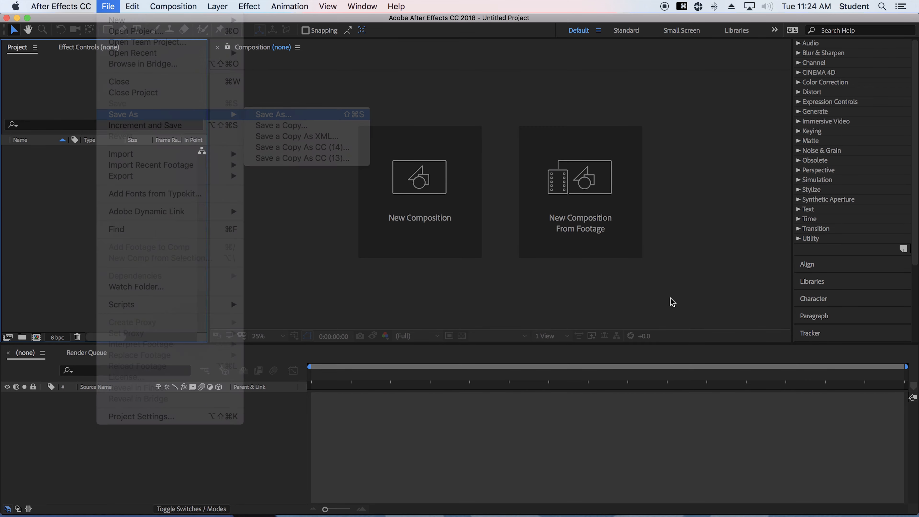
click(175, 177)
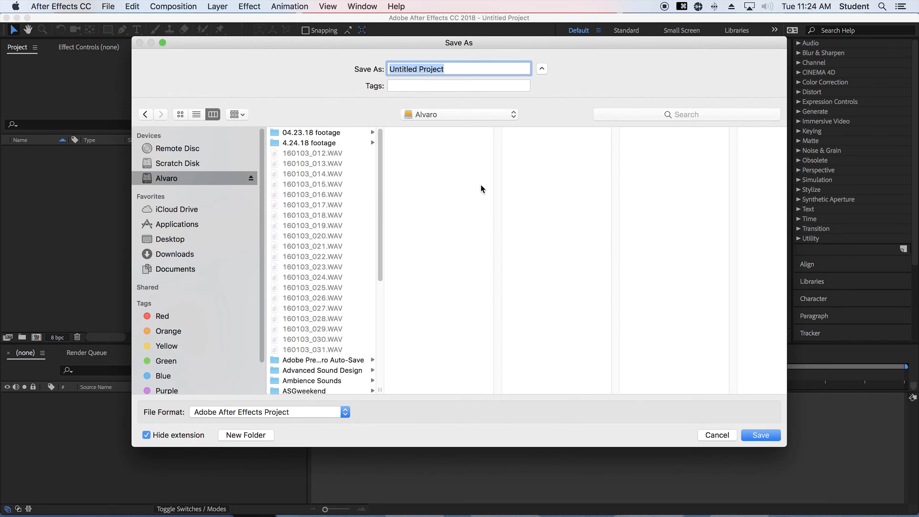
scroll(350, 239, down, 10)
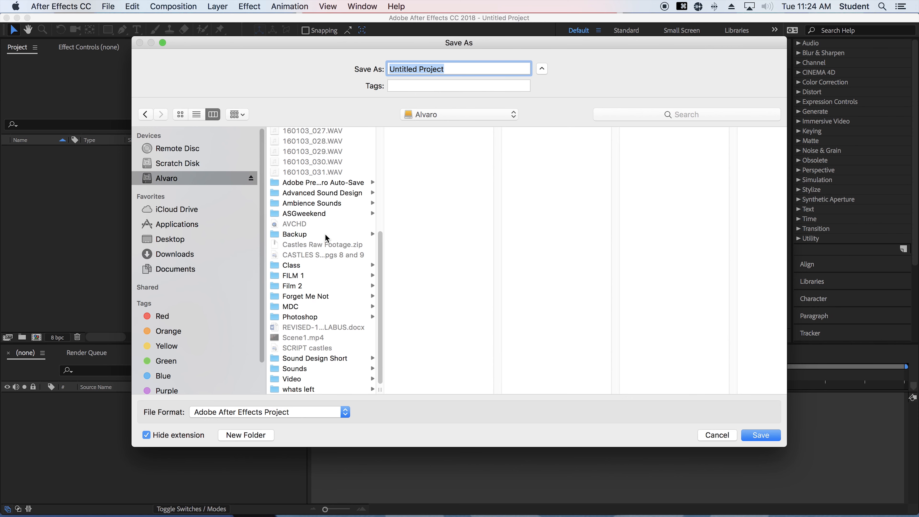
click(305, 307)
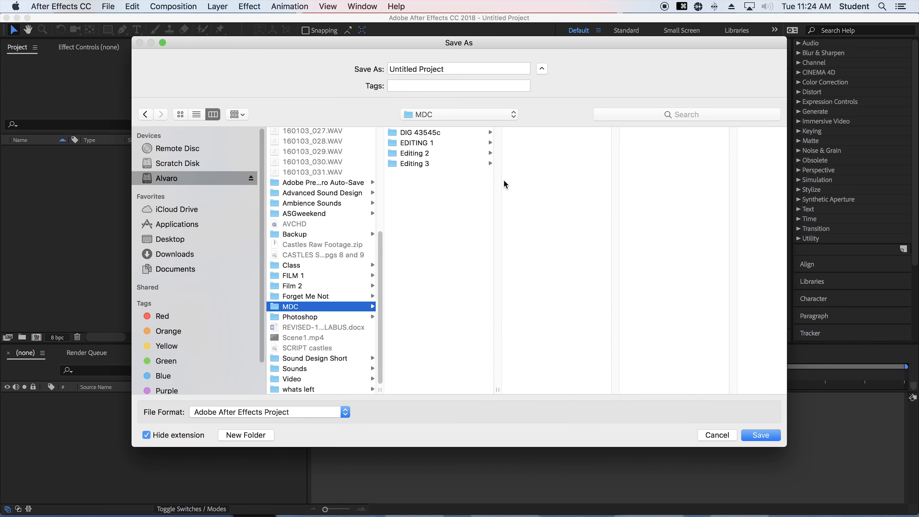
click(433, 134)
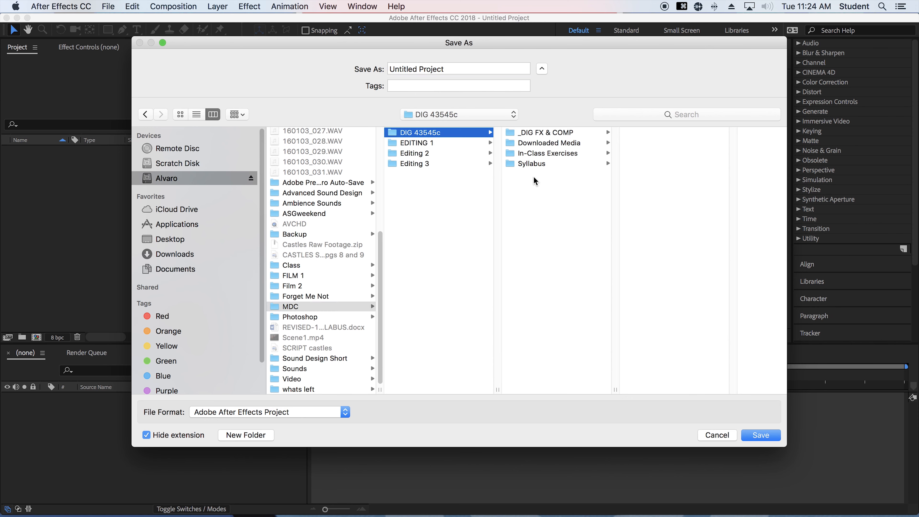
click(551, 155)
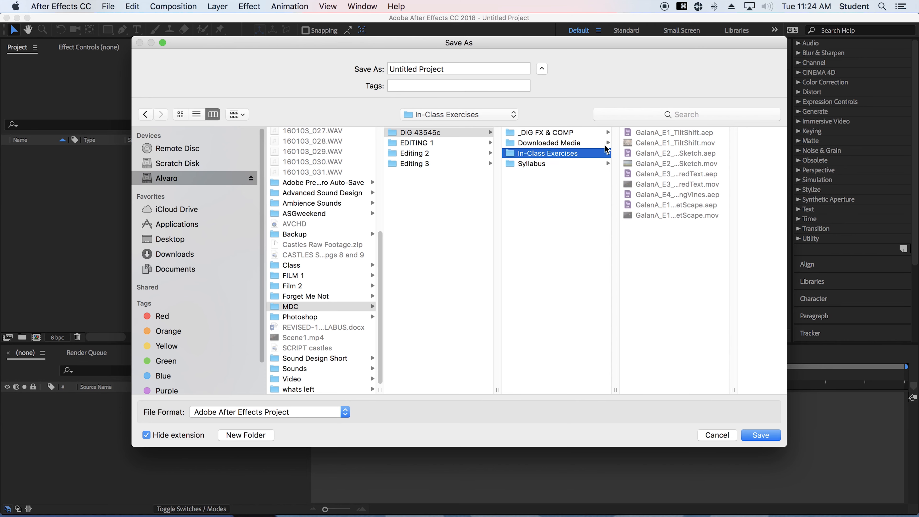
drag(734, 390, 818, 377)
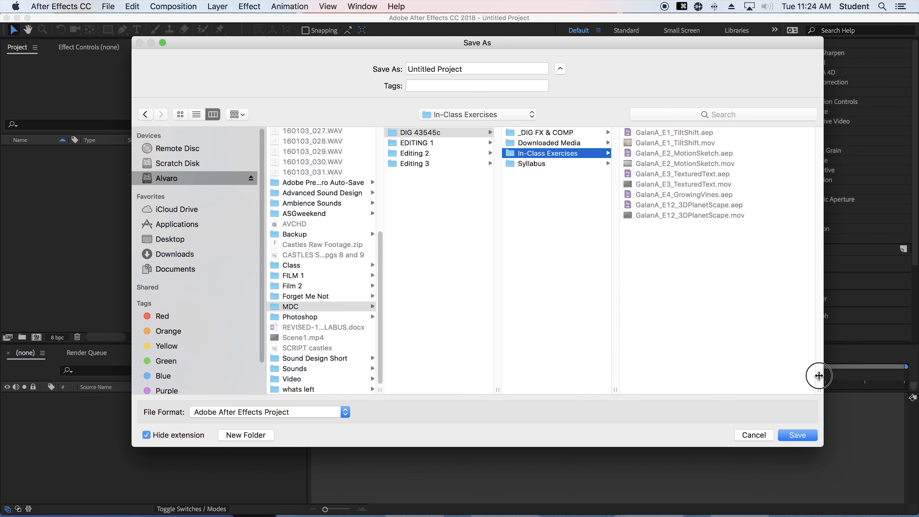
Name the project file LastNameFirstInitial_E5_RotoBrush and save it
drag(416, 66, 470, 65)
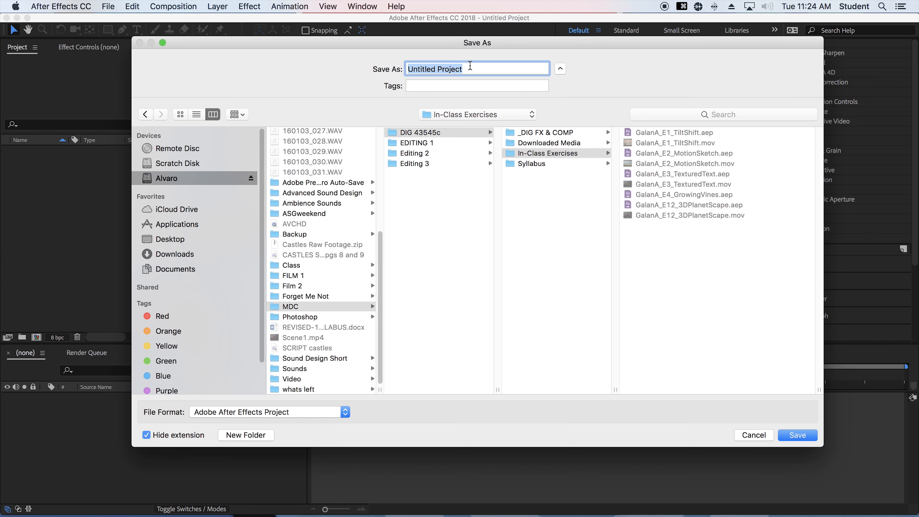
text(LastNameFir)
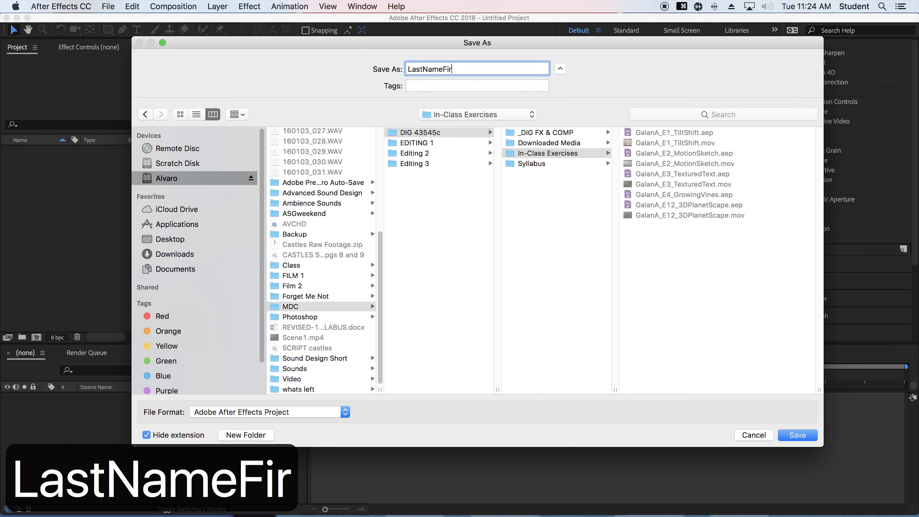
text(stInitial_)
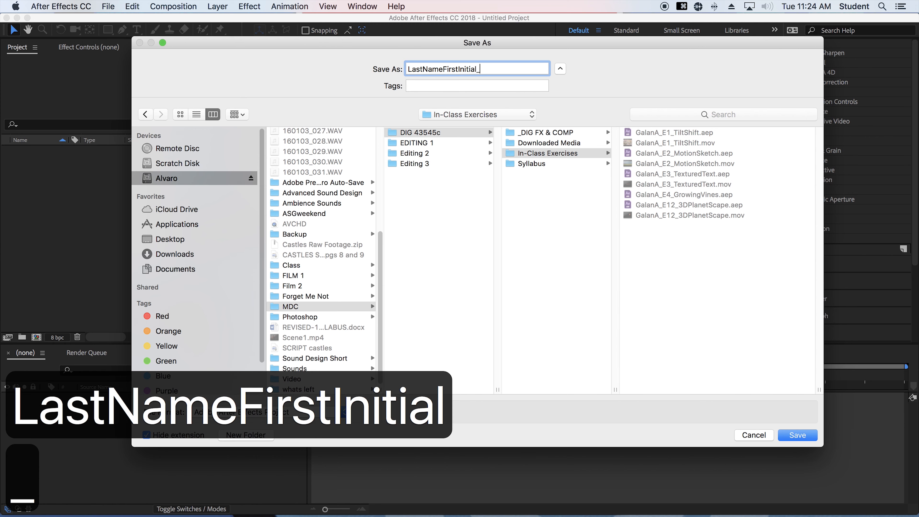
text(E)
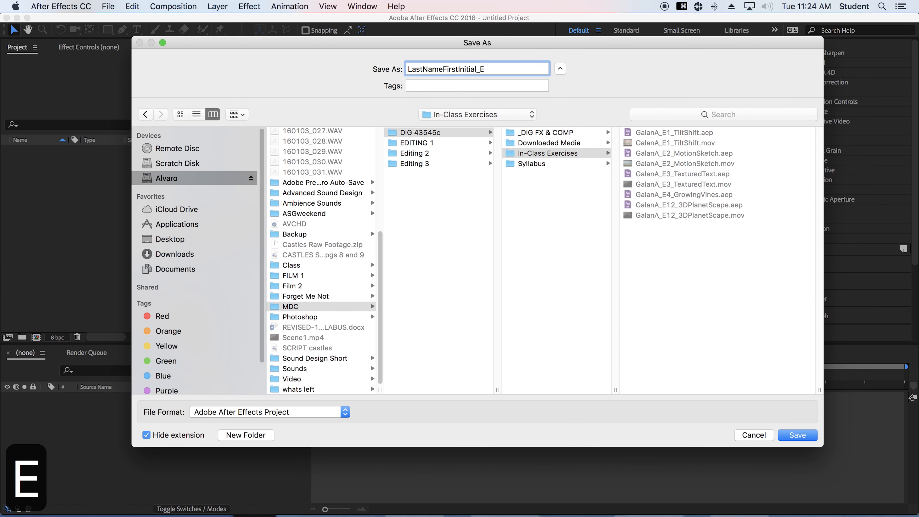
text(5_Ro)
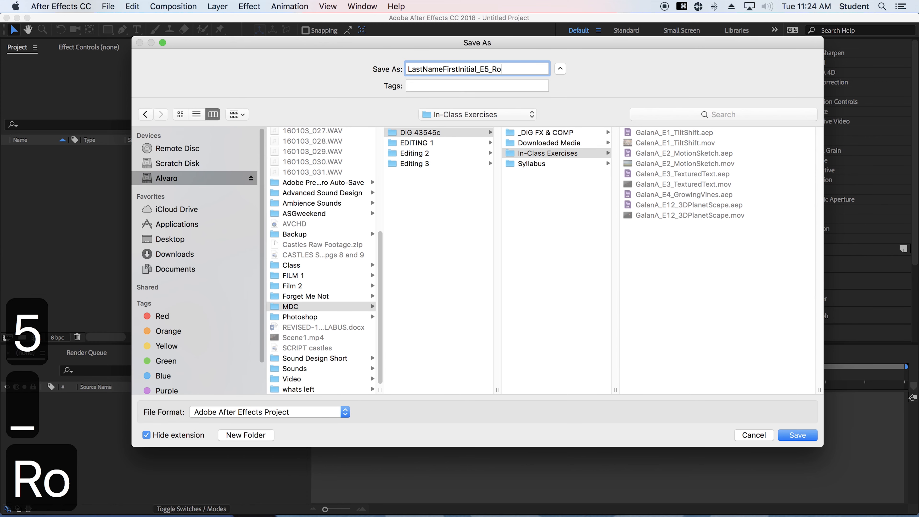
text(toBrush)
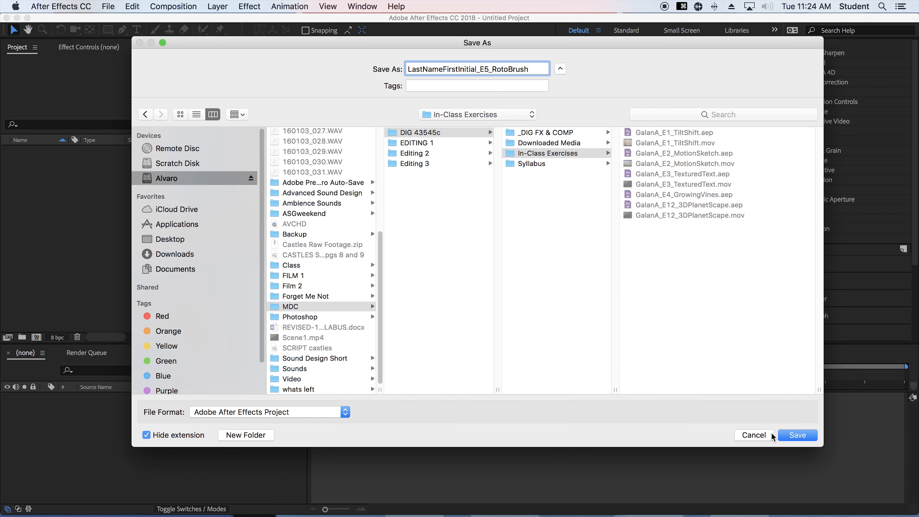
click(791, 436)
Import crosswalk_w.mp4 from _DIG FX & COMP > HTCAE 2e DVD > Exercise Files > Media > Uberstock and make a new composition from it
double_click(64, 163)
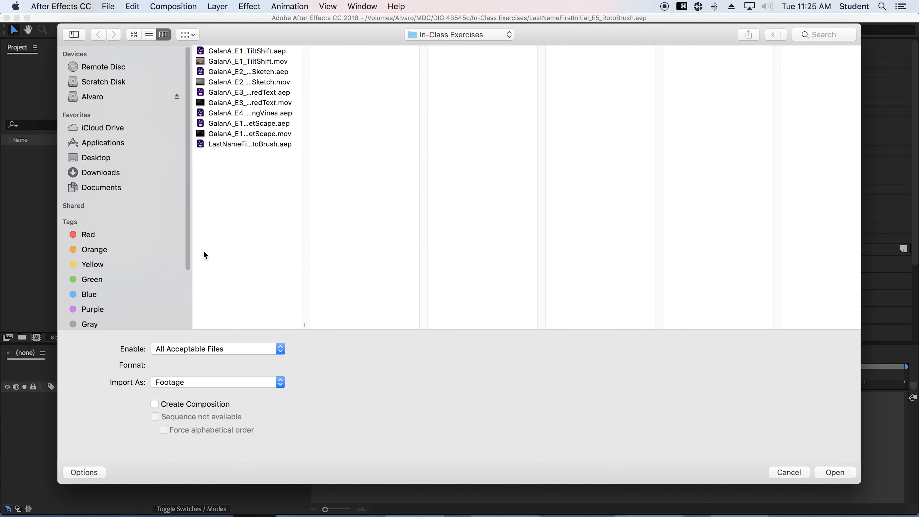
click(105, 97)
scroll(284, 199, down, 5)
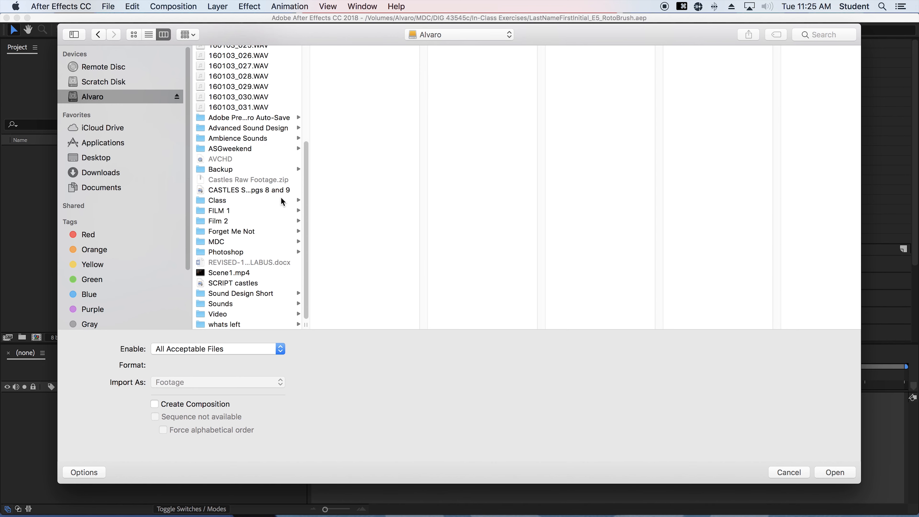
click(224, 242)
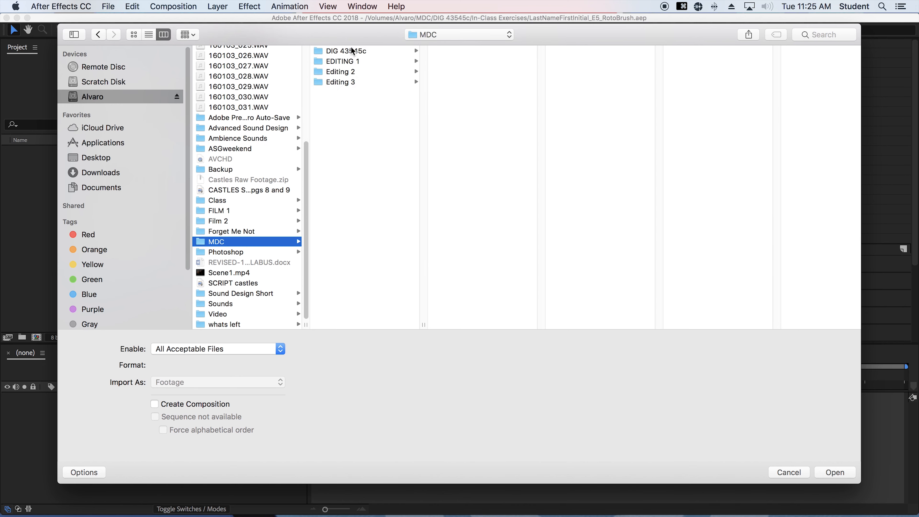
click(351, 51)
click(468, 52)
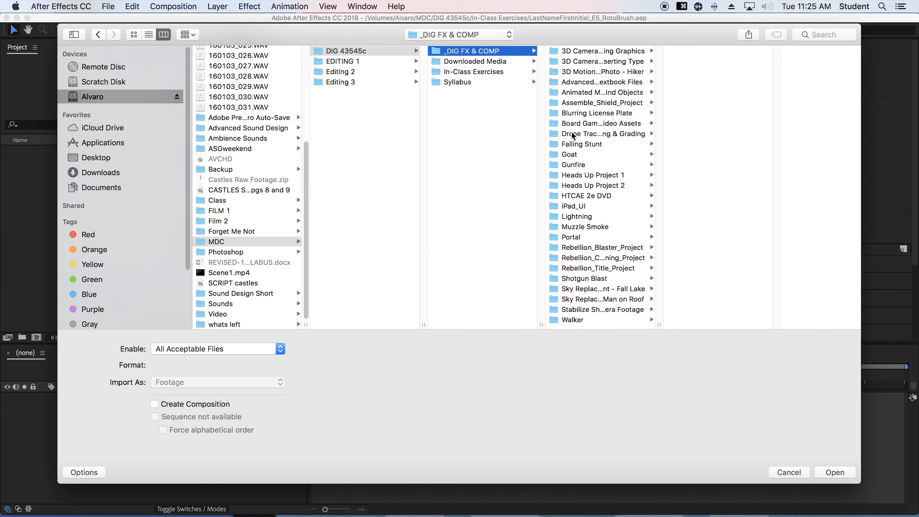
click(567, 200)
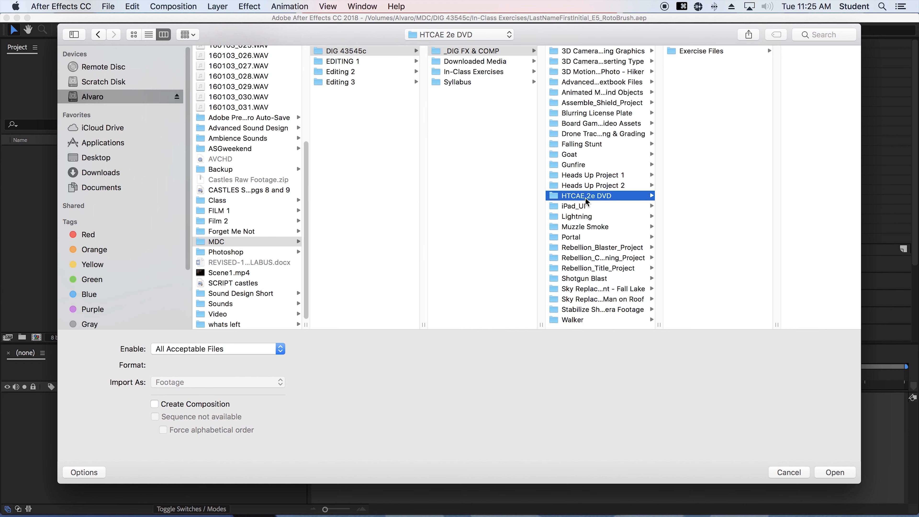
click(717, 55)
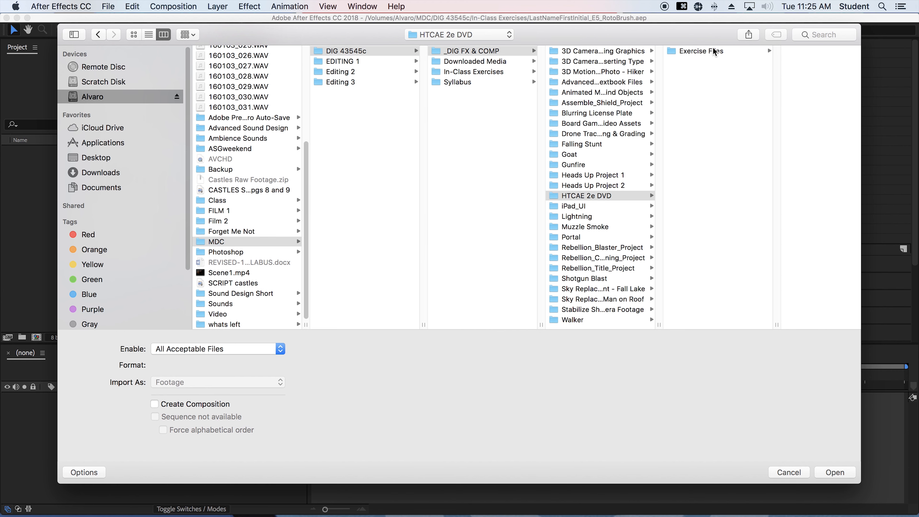
click(792, 156)
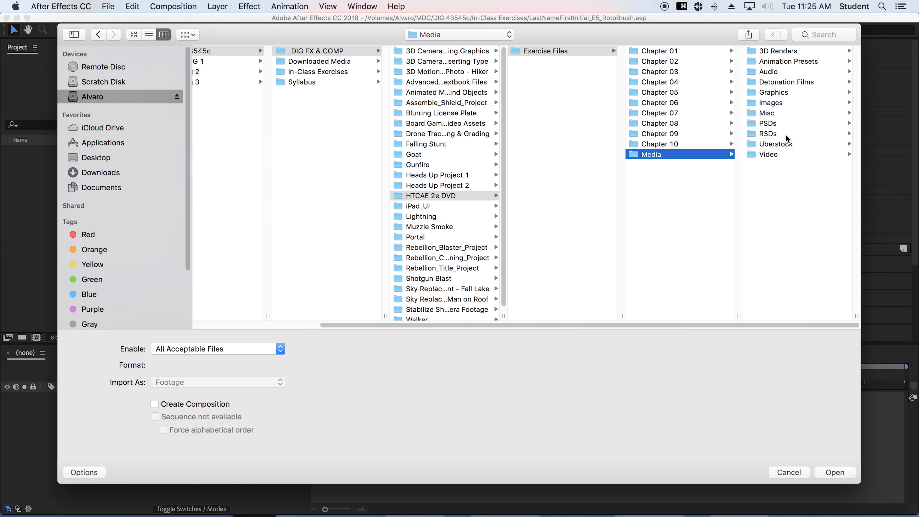
click(787, 145)
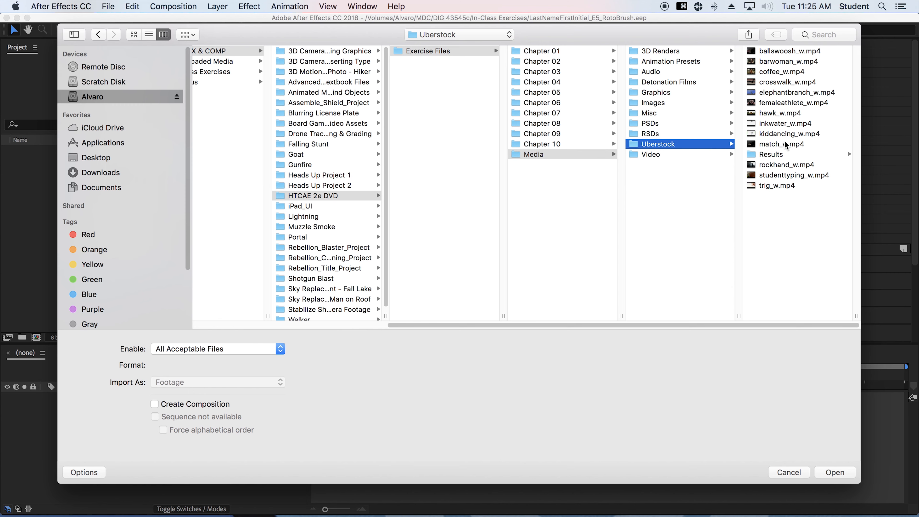
click(782, 83)
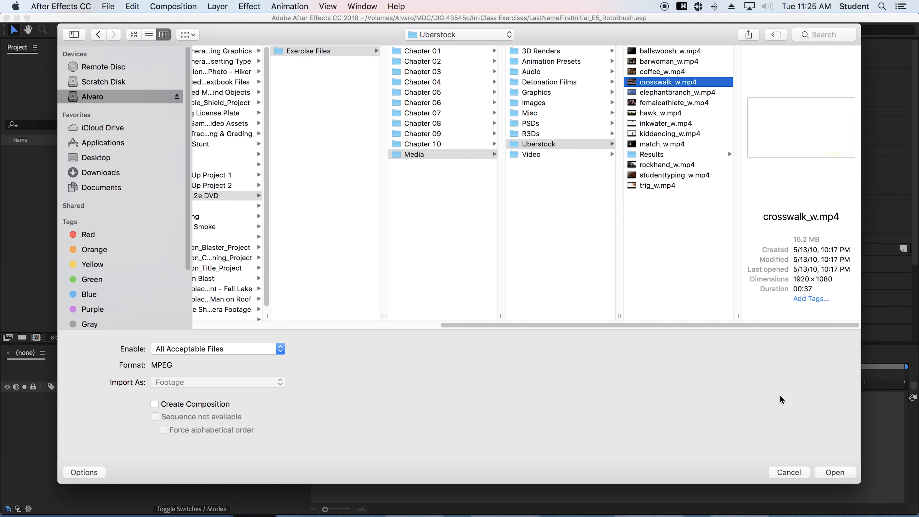
click(839, 472)
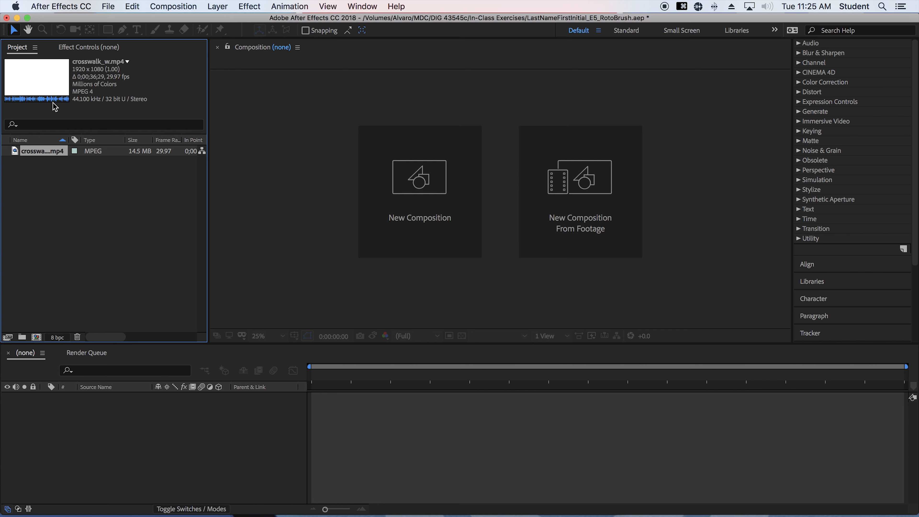
drag(15, 152, 36, 337)
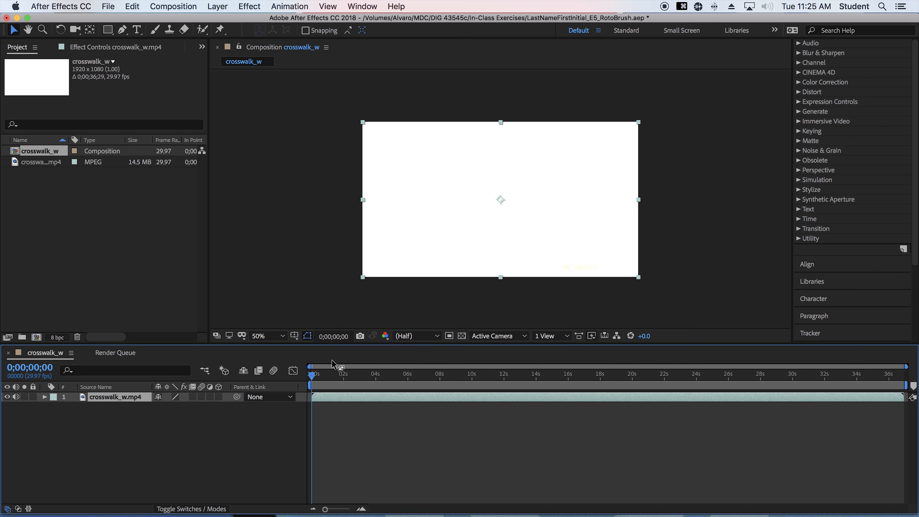
Examine the opening of the crosswalk_w composition by advancing one frame at a time to 0;00;00;20
key(Page_Down)
key(Page_Down)
key(Page_Down)
key(Page_Down)
key(Page_Down)
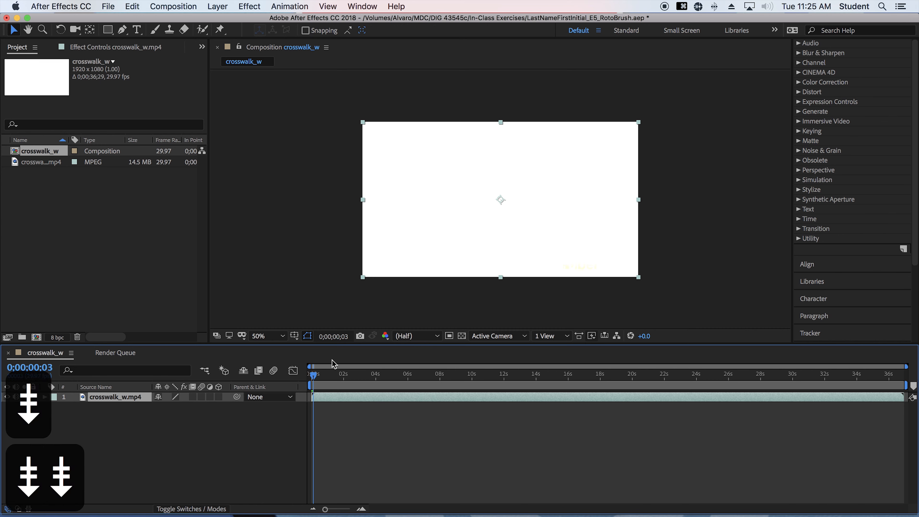
key(Page_Down)
key(Page_Down)
key(Page_Down)
key(Page_Down)
key(Page_Down)
key(Page_Down)
key(Page_Down)
key(Page_Down)
key(Page_Down)
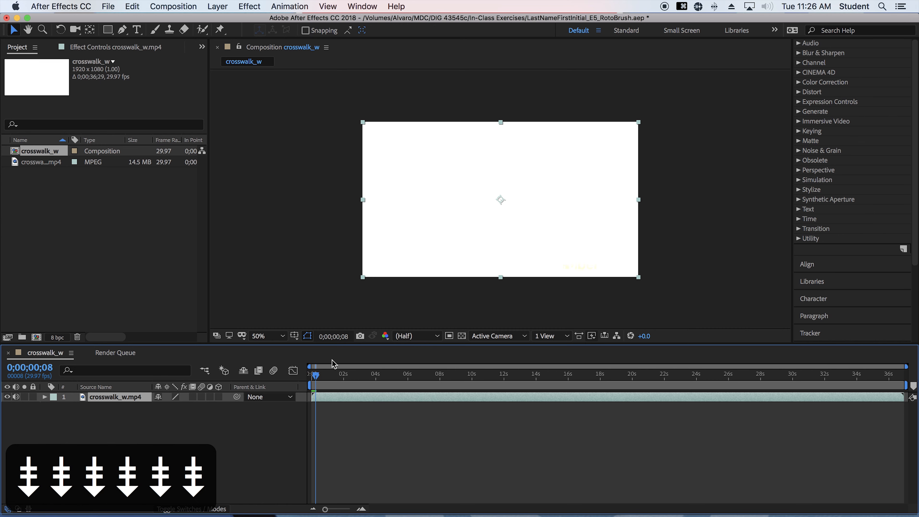
key(Page_Down)
key(Page_Down)
key(Page_Down)
key(Page_Down)
key(Page_Down)
key(Page_Down)
key(Page_Down)
key(Page_Down)
key(Page_Down)
key(Page_Down)
key(Page_Down)
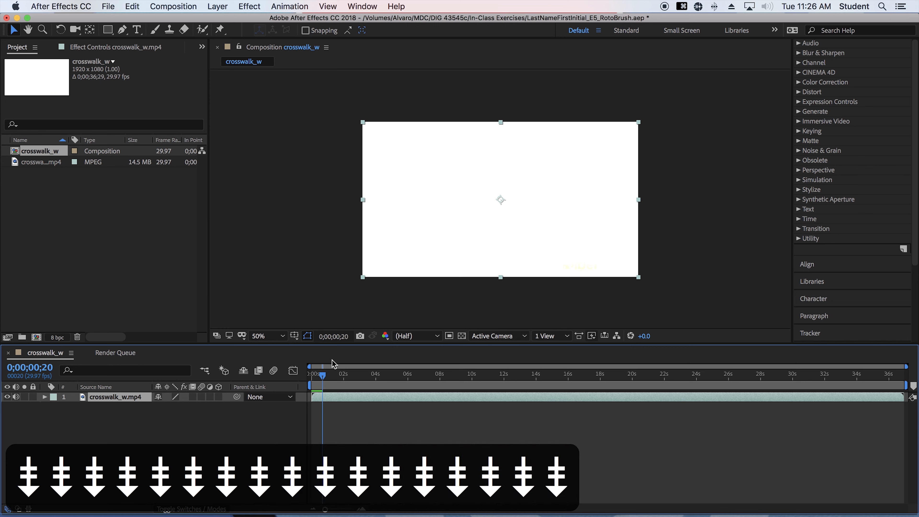
Move the current time to 0;00;13;05 and open the crosswalk_w.mp4 layer in its own layer view
drag(325, 377, 382, 386)
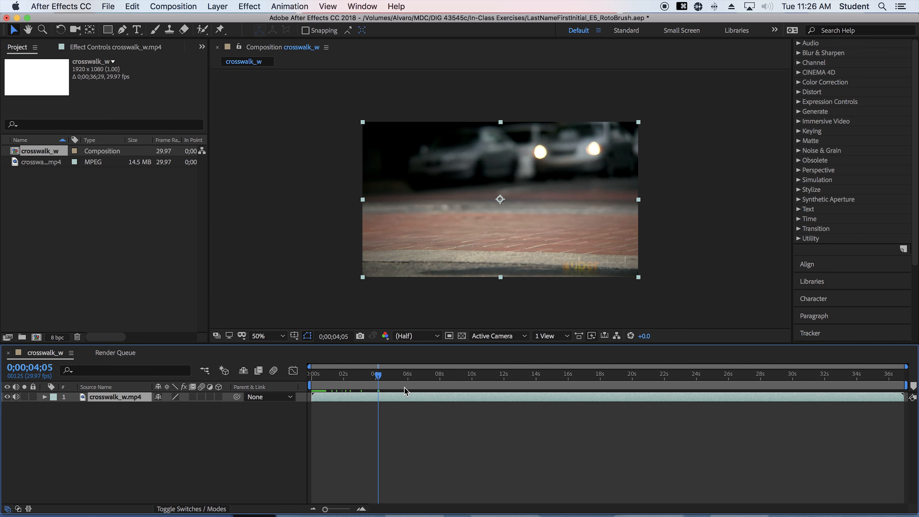
drag(494, 377, 524, 400)
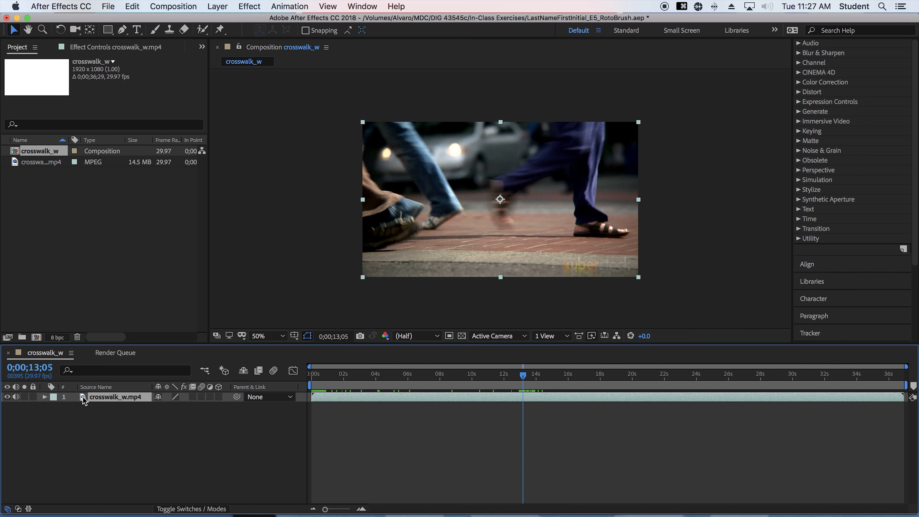
click(101, 424)
click(97, 398)
double_click(84, 399)
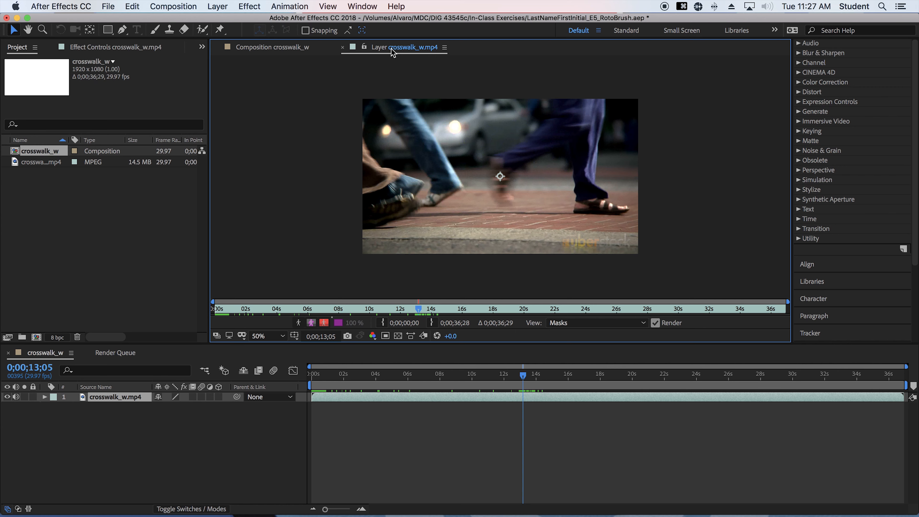
Compare the composition view of crosswalk_w with the layer view of crosswalk_w.mp4
click(268, 50)
click(368, 48)
click(274, 48)
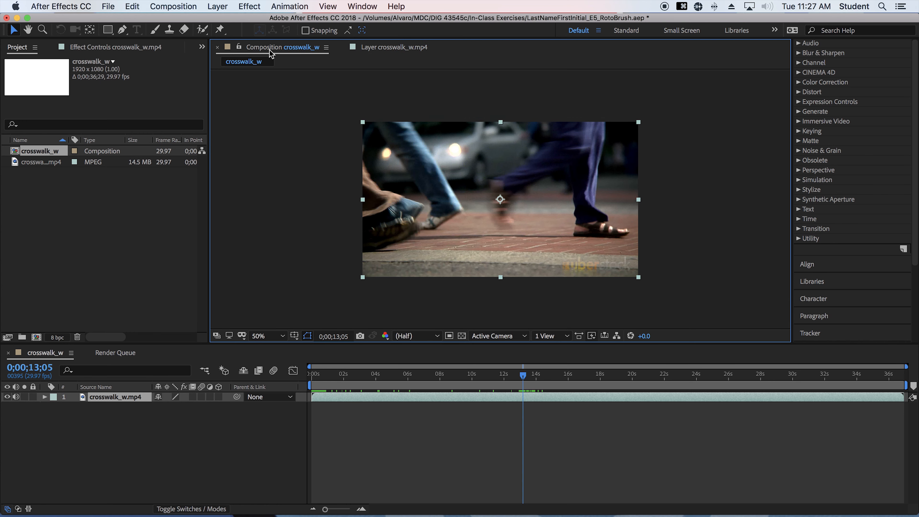
In the layer view, paint a Roto Brush foreground stroke down the planted leg in purple trousers to its sandaled foot
click(374, 48)
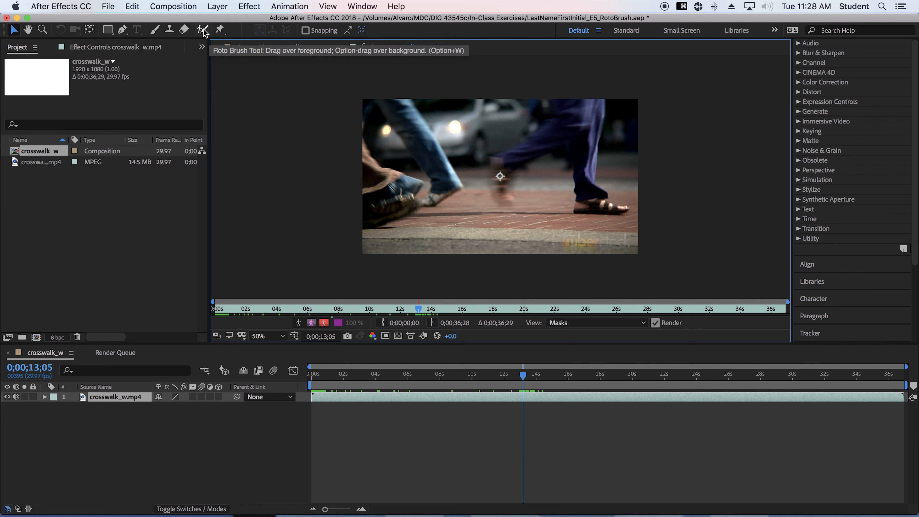
click(203, 31)
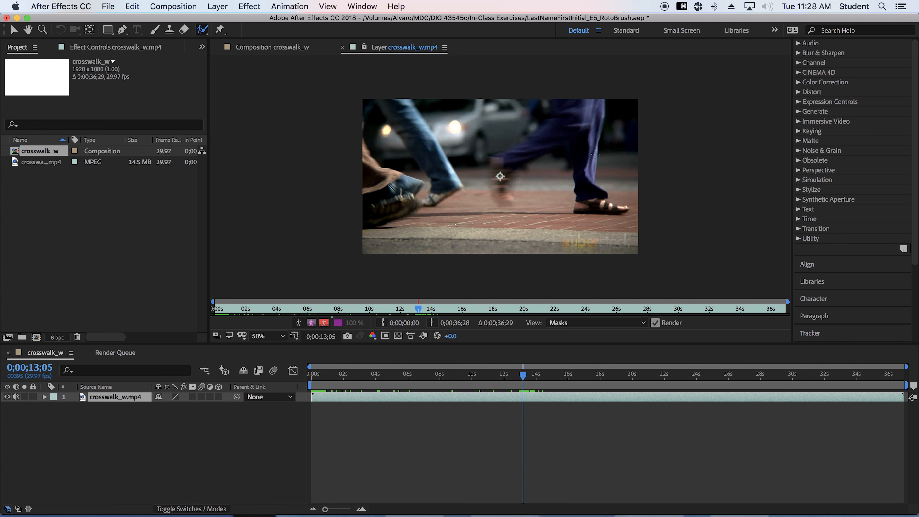
mouse_move(588, 101)
mouse_down()
mouse_move(584, 183)
mouse_move(590, 201)
mouse_move(625, 205)
mouse_up()
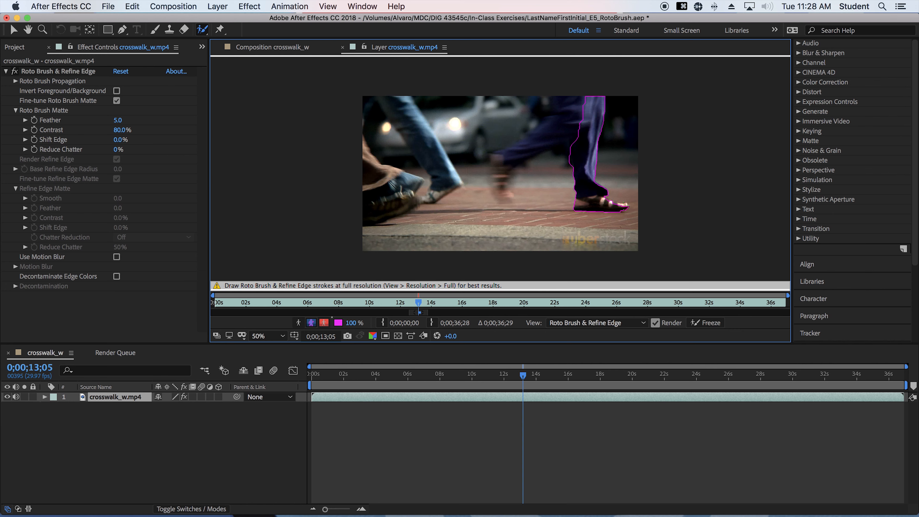
Add the front toes and the raised rear leg and foot to the Roto Brush selection, and display the alpha matte
click(624, 205)
mouse_move(580, 105)
mouse_down()
mouse_move(571, 123)
mouse_move(563, 117)
mouse_up()
mouse_move(531, 116)
mouse_down()
mouse_move(555, 95)
mouse_move(539, 140)
mouse_move(488, 182)
mouse_move(497, 201)
mouse_move(538, 184)
mouse_move(541, 171)
mouse_move(568, 173)
mouse_up()
drag(500, 177, 502, 190)
mouse_move(502, 159)
mouse_down()
mouse_move(496, 198)
mouse_move(507, 196)
mouse_up()
click(299, 323)
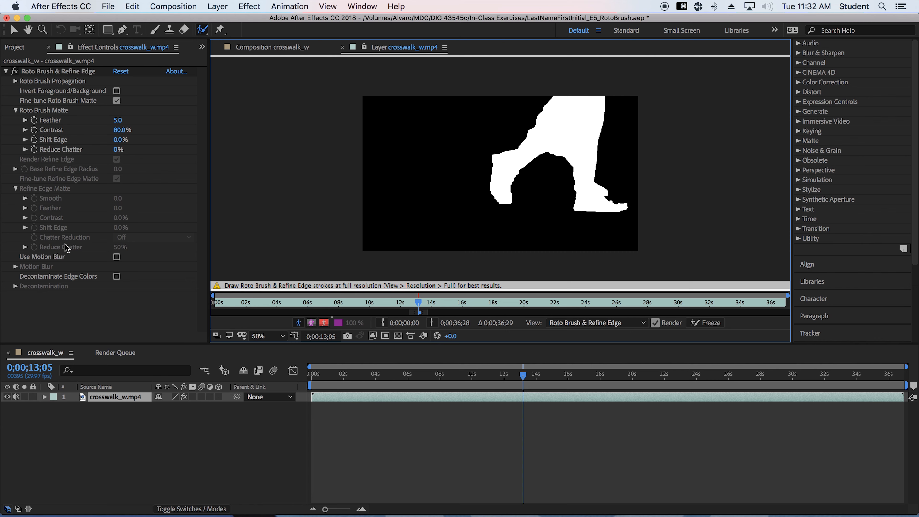
Enable Use Motion Blur on the Roto Brush effect, with Higher Quality on and Samples Per Frame set to 20
click(117, 257)
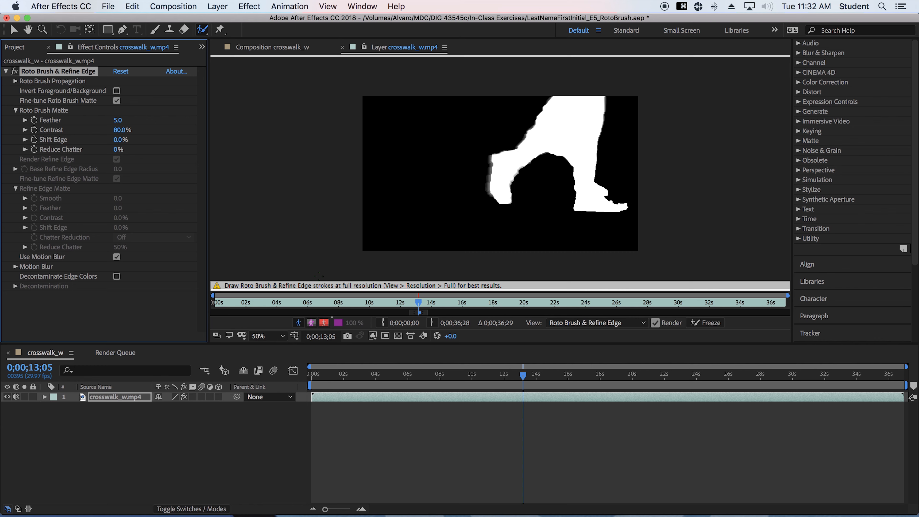
click(15, 267)
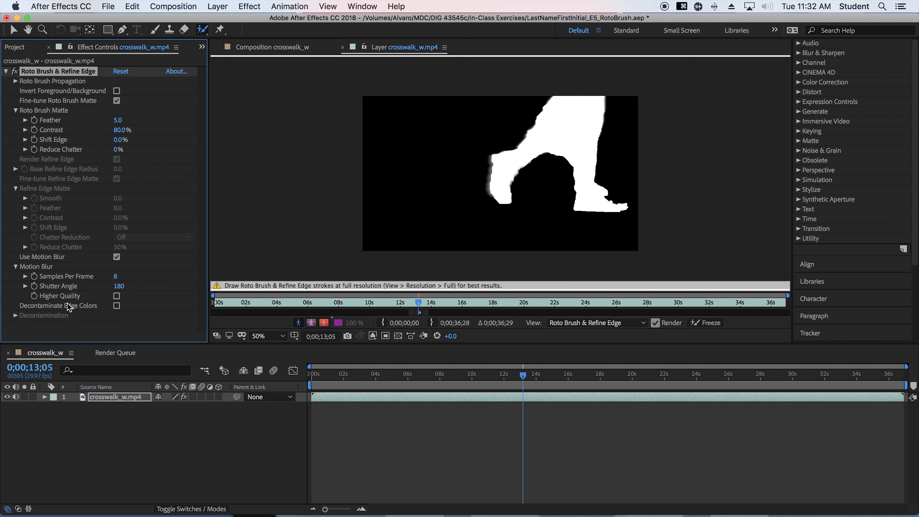
click(116, 296)
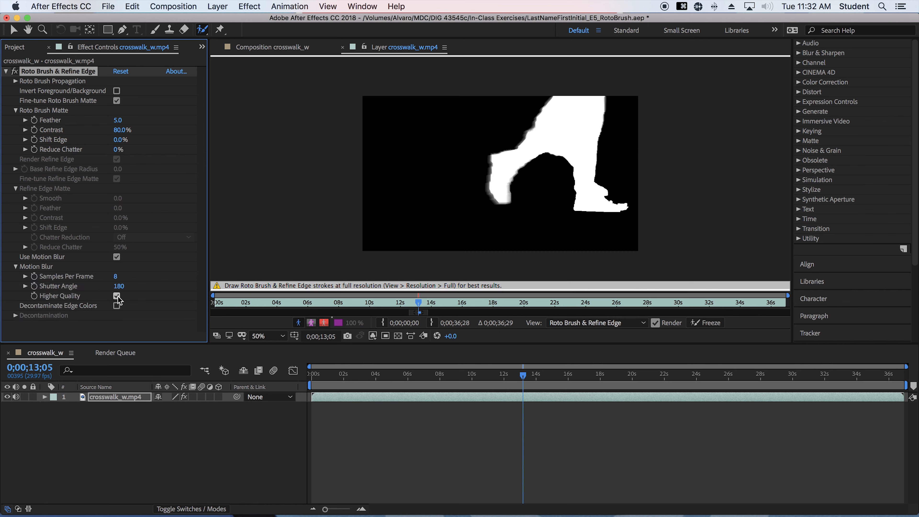
click(117, 296)
click(116, 296)
click(117, 296)
click(117, 296)
click(116, 277)
text(20)
key(Return)
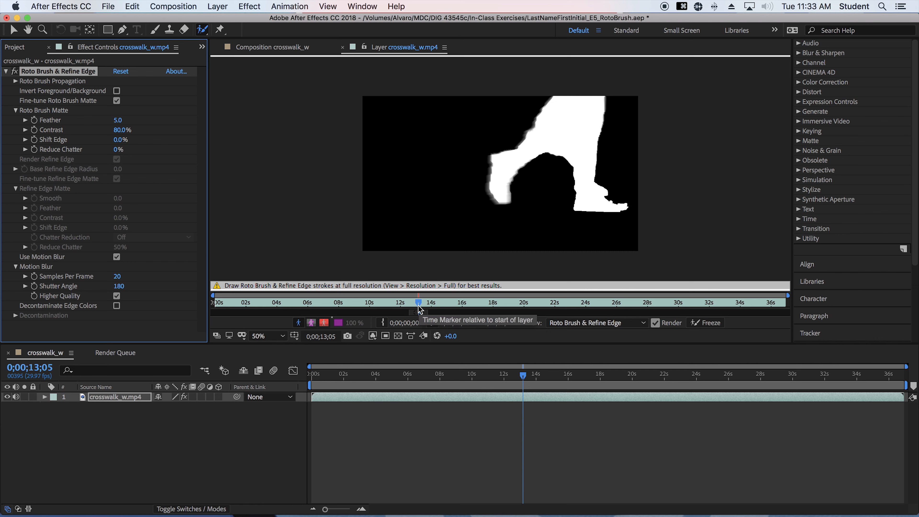
Preview the alpha matte from 0;00;13;05 onward, and return the layer view to the colour cutout
key(space)
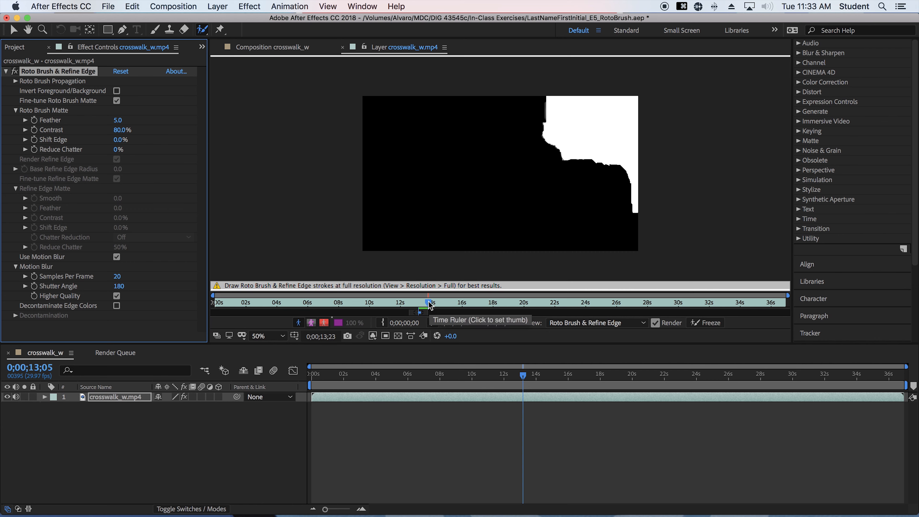
drag(428, 308, 419, 303)
click(299, 323)
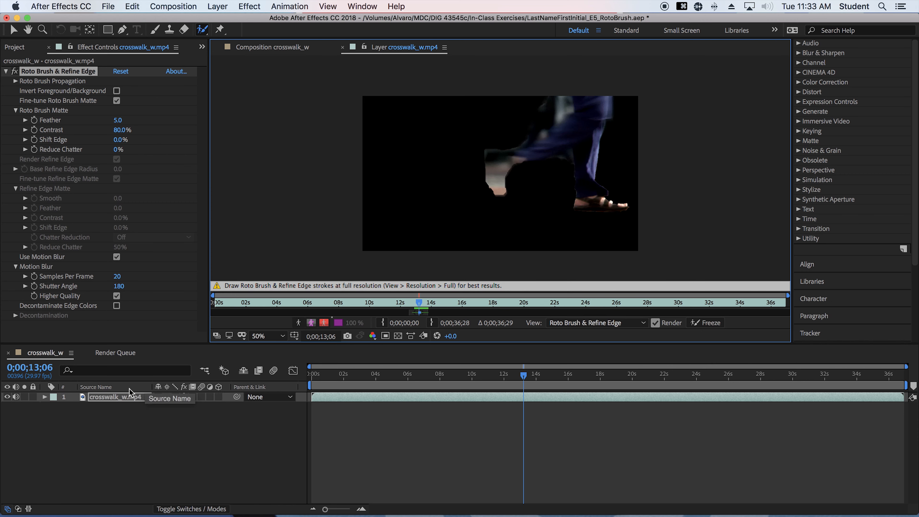
Examine the leg cutout on the frames around 0;00;13;05 in the layer view, and check the composition view
click(114, 402)
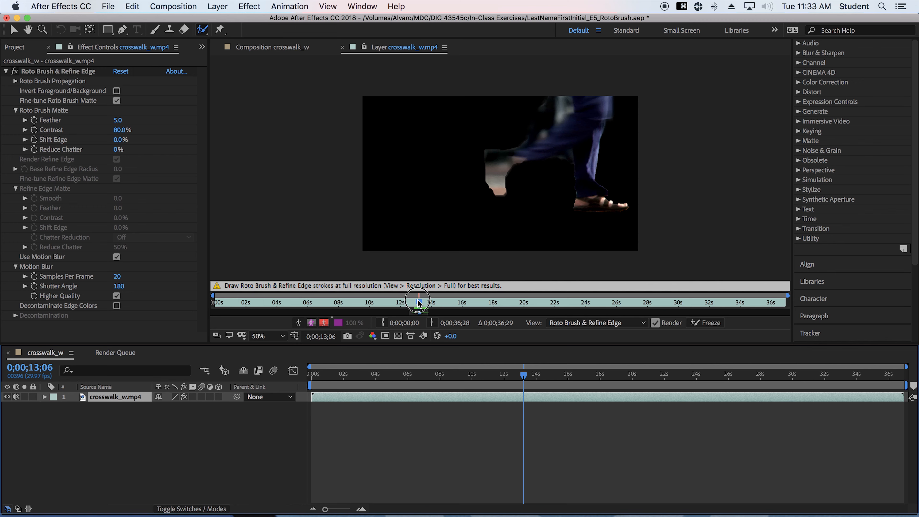
drag(419, 302, 419, 303)
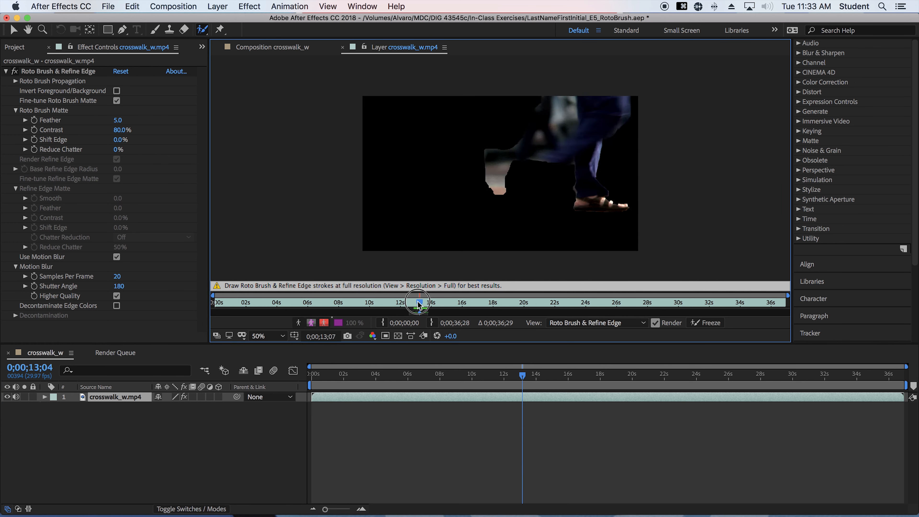
click(61, 72)
drag(419, 304, 421, 305)
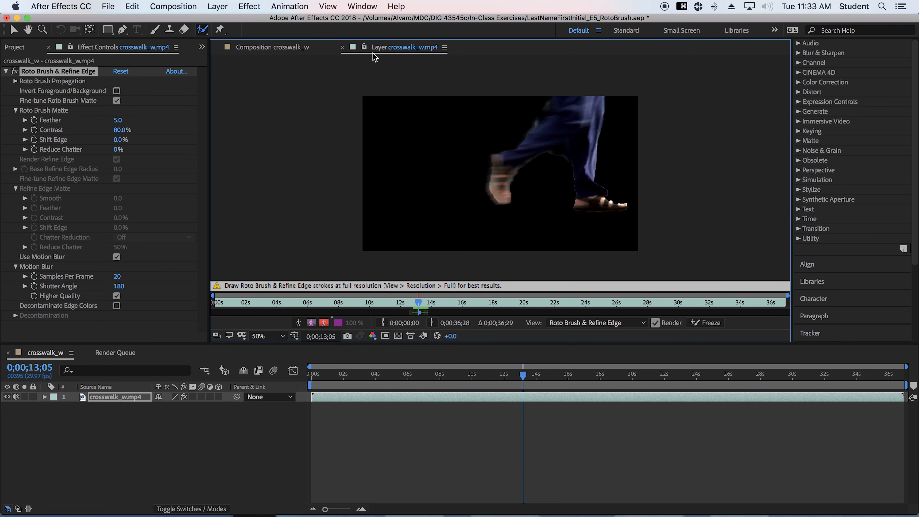
click(274, 47)
click(380, 49)
drag(422, 305, 418, 306)
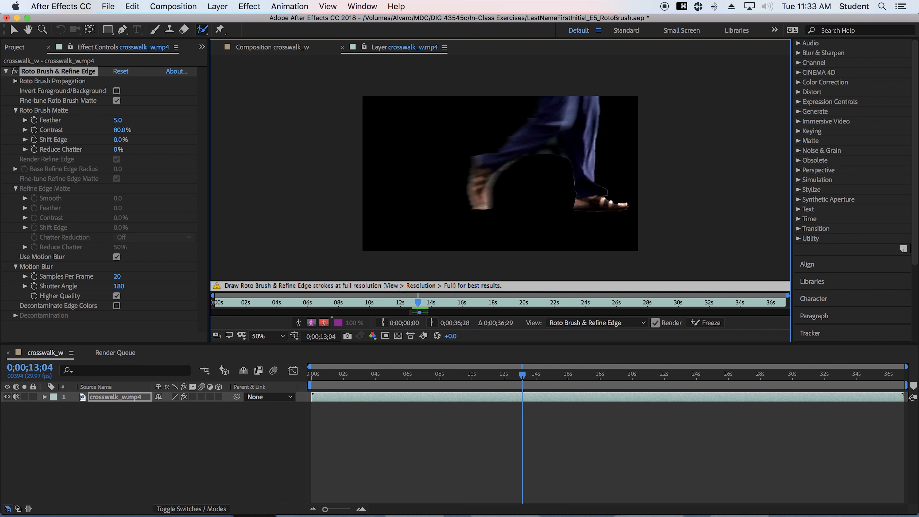
At 0;00;13;07, paint Roto Brush background strokes over the unwanted area around the raised rear foot
drag(418, 302, 420, 303)
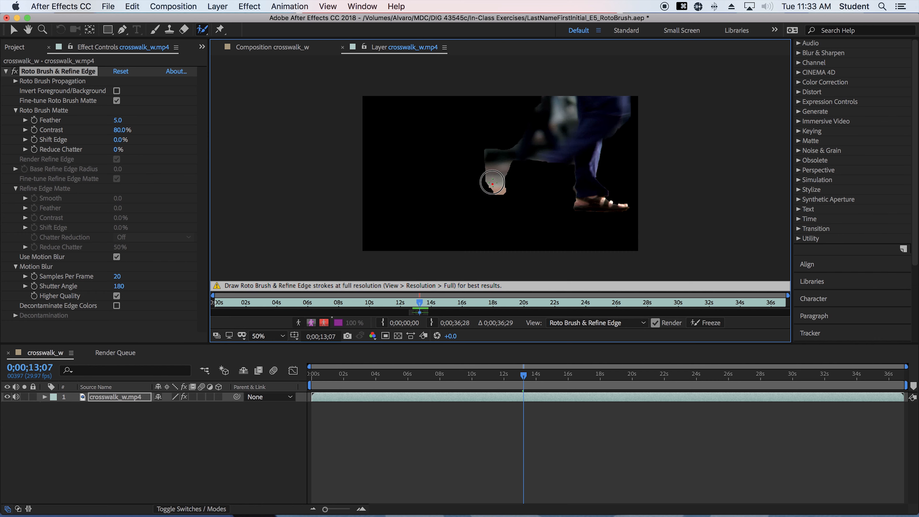
drag(493, 182, 493, 142)
mouse_move(499, 188)
mouse_down()
mouse_move(487, 119)
mouse_move(501, 205)
mouse_up()
Try background strokes along the raised rear leg's calf and thigh at 0;00;13;07, and undo them
drag(501, 172, 520, 145)
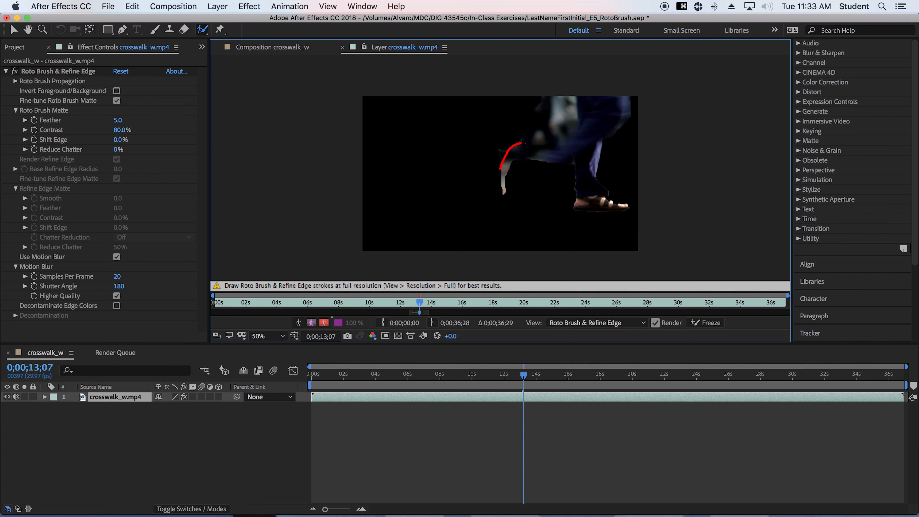
key(super+z)
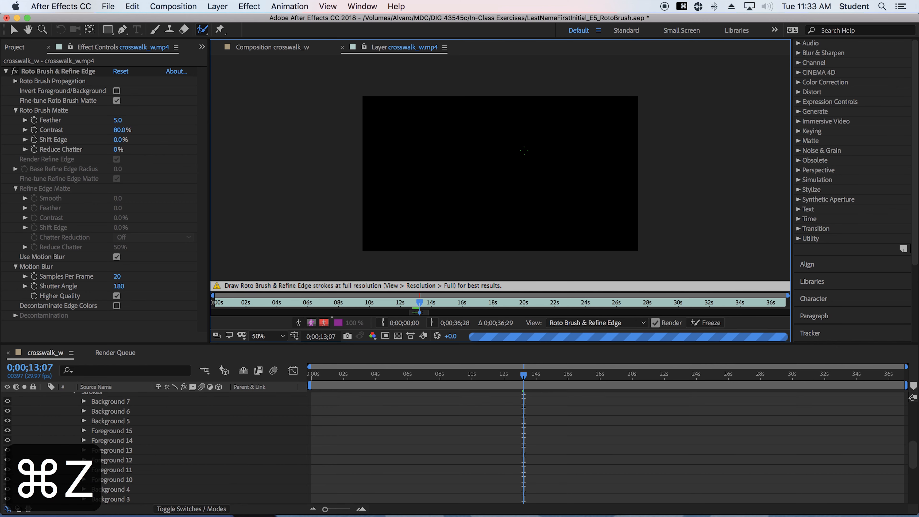
drag(527, 131, 554, 131)
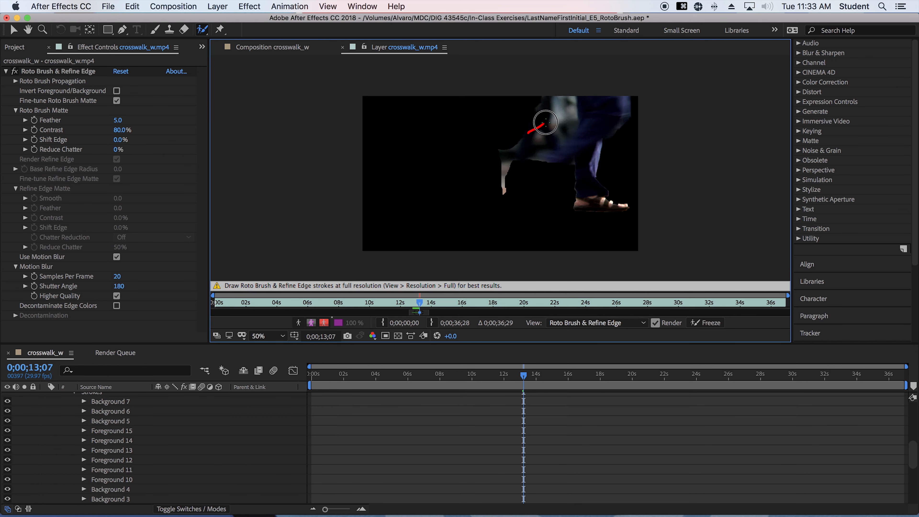
key(super+z)
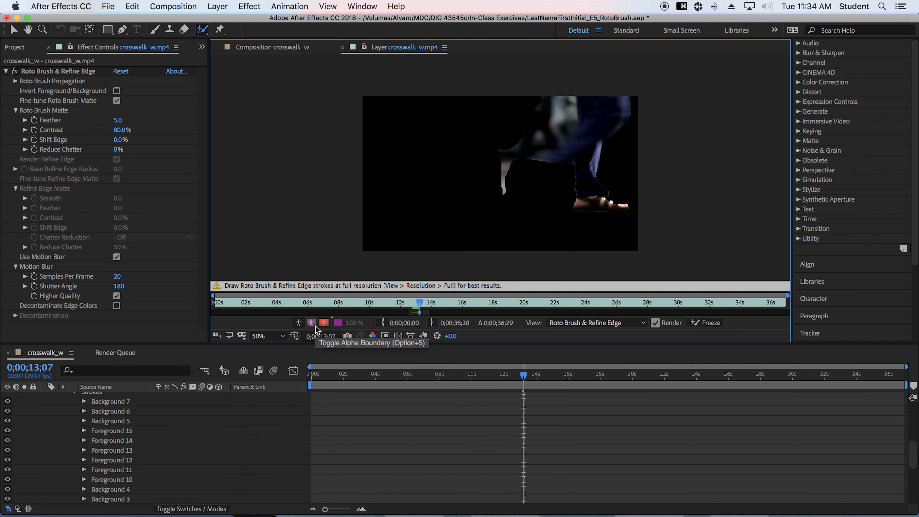
Compare the leg cutout at 0;00;13;04 and 0;00;13;05 in the layer view and the composition view
click(298, 323)
click(297, 323)
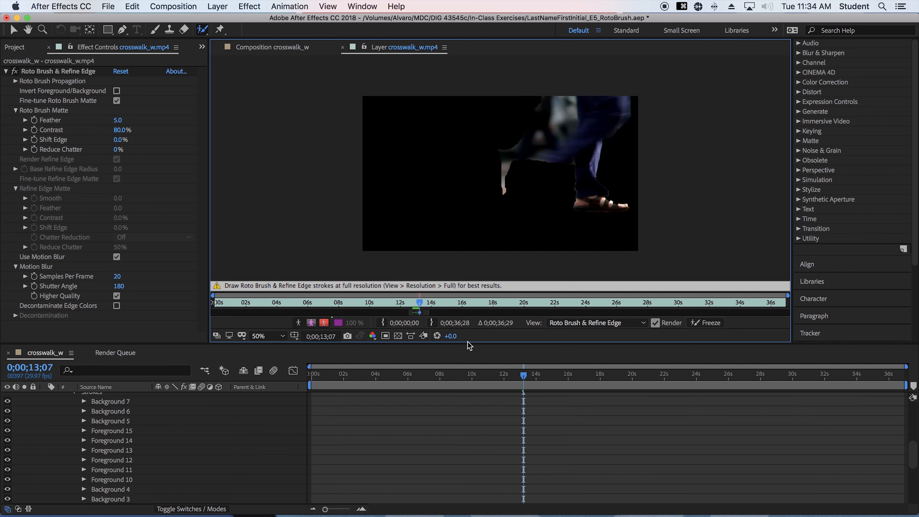
click(505, 377)
drag(505, 379, 524, 384)
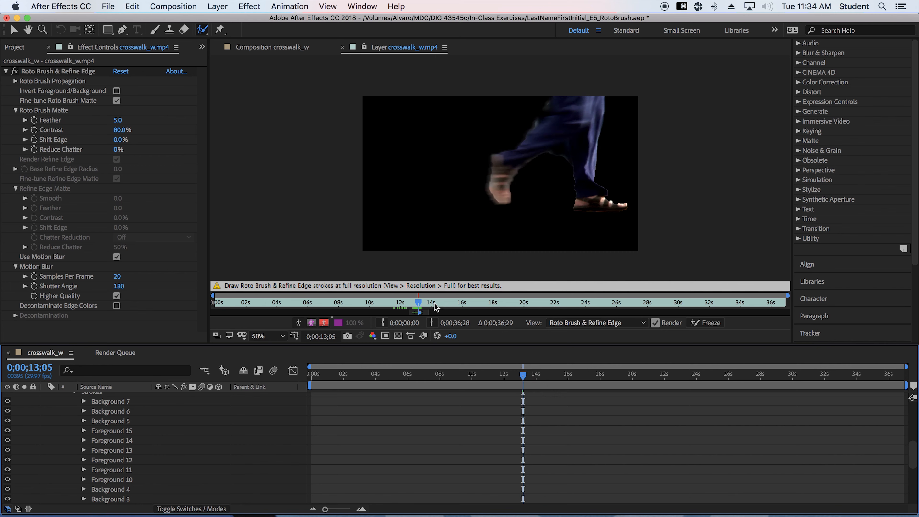
drag(420, 303, 420, 306)
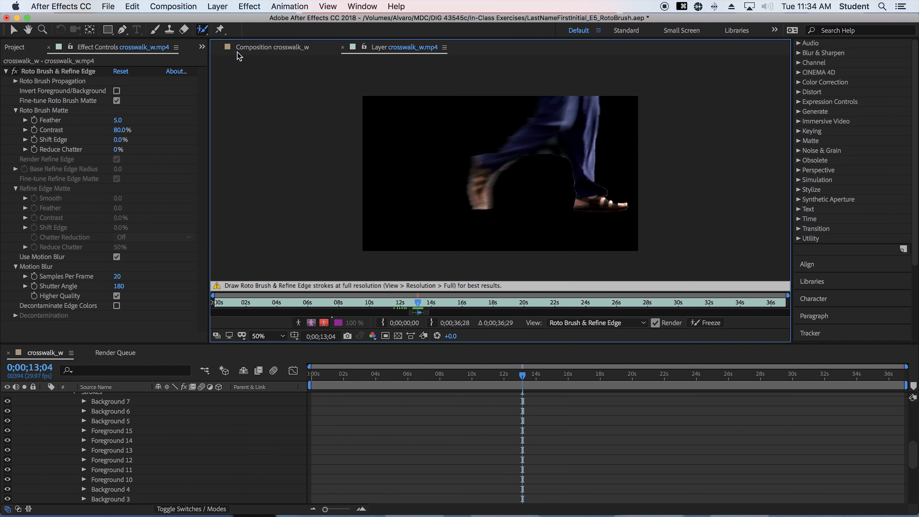
click(255, 47)
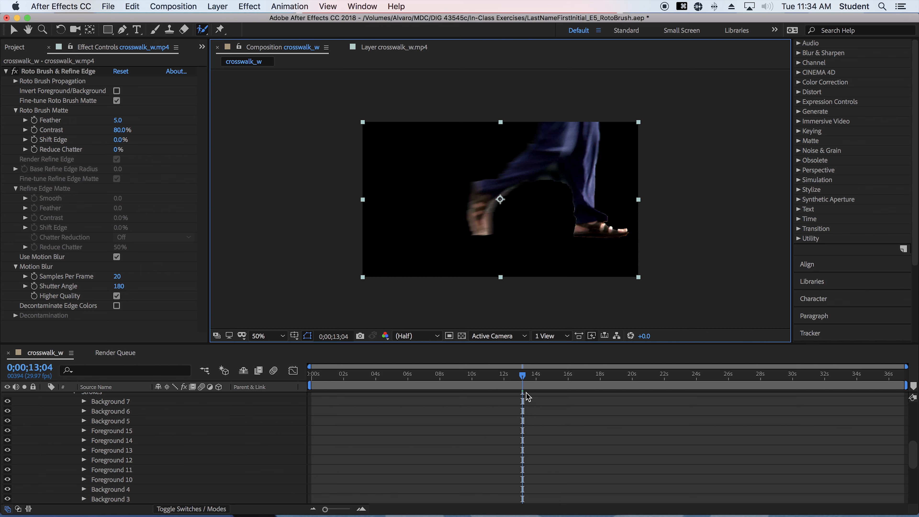
click(519, 379)
drag(519, 379, 524, 378)
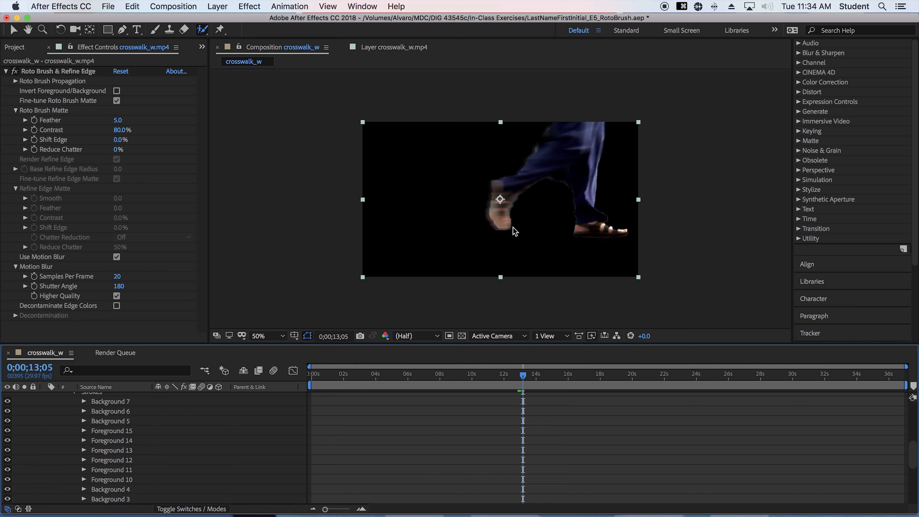
scroll(232, 431, up, 10)
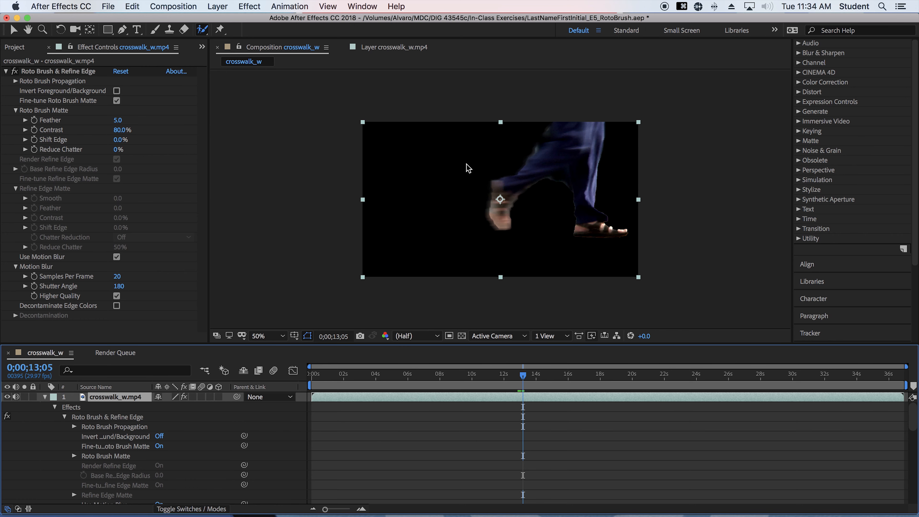
Set the crosswalk_w composition's background color to red (FF0000) and check the cutout's edges against it at 0;00;13;04
click(219, 6)
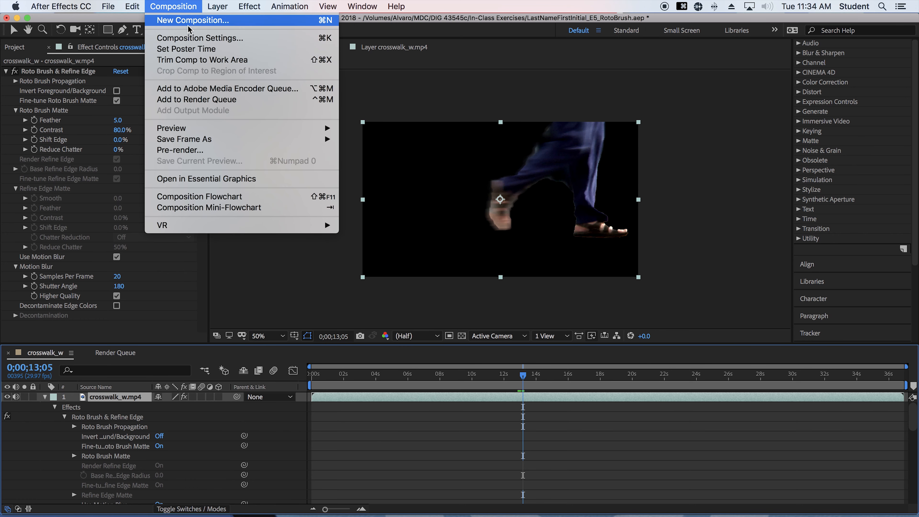
click(190, 38)
click(179, 315)
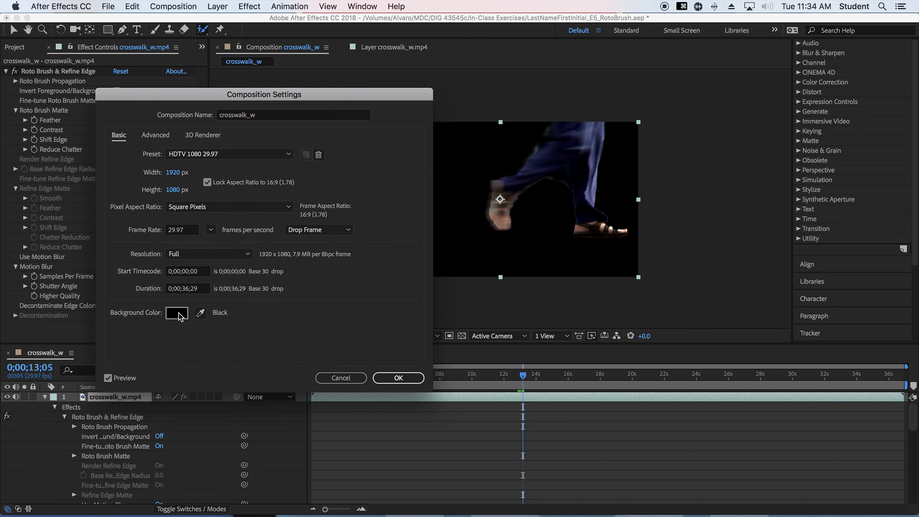
drag(427, 246, 468, 197)
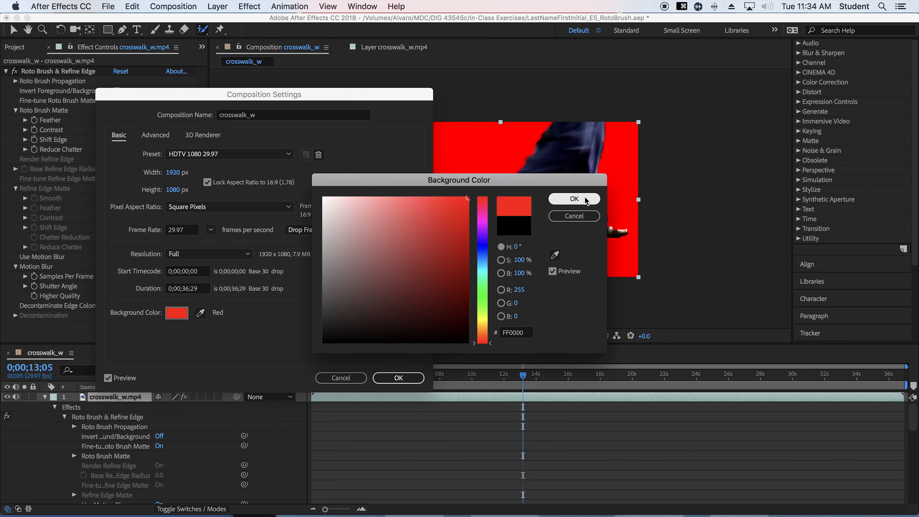
click(575, 199)
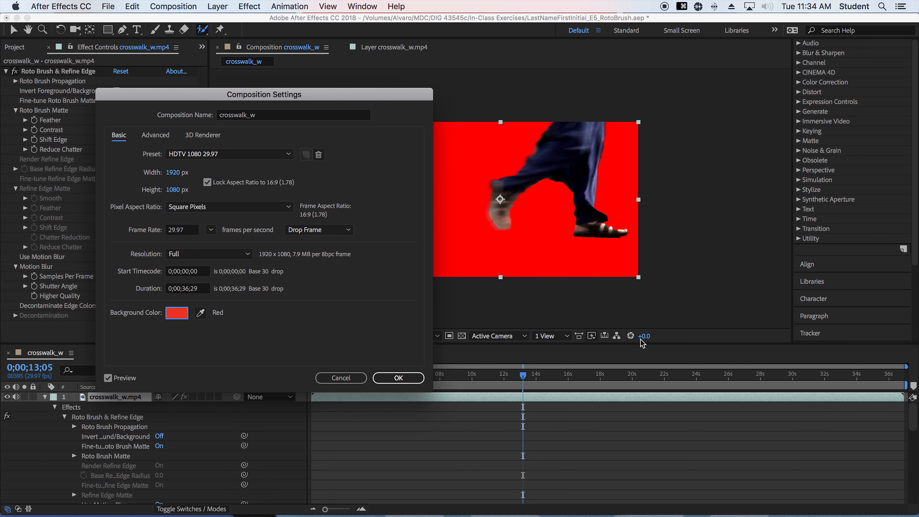
click(398, 378)
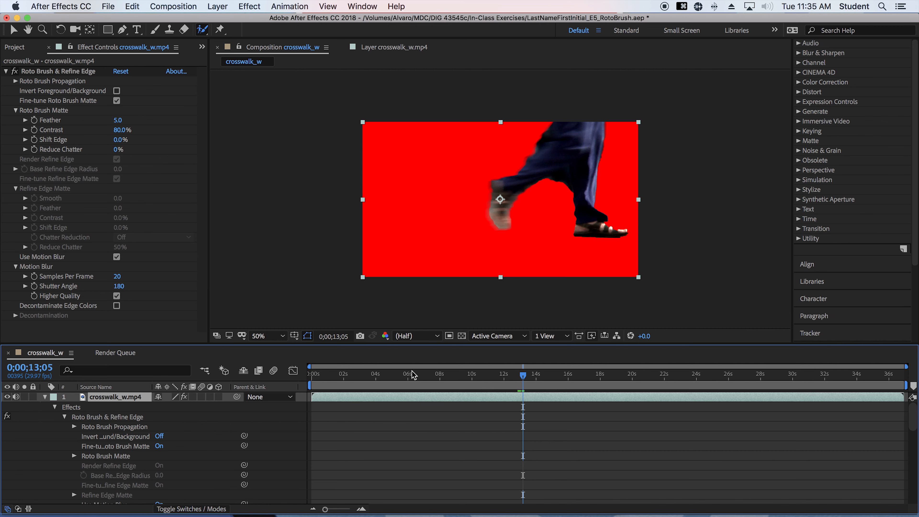
drag(523, 376, 525, 379)
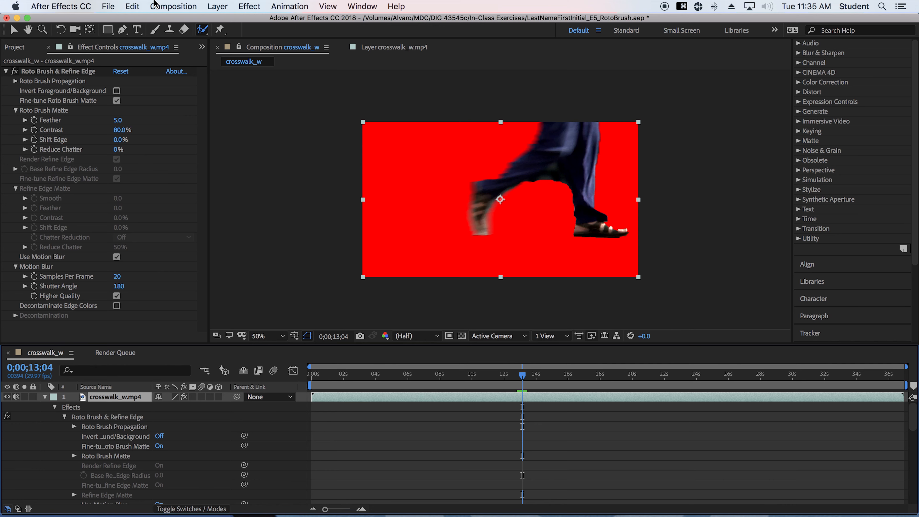
Set the crosswalk_w composition's background color back to black
click(156, 5)
mouse_move(137, 7)
mouse_move(174, 6)
click(185, 37)
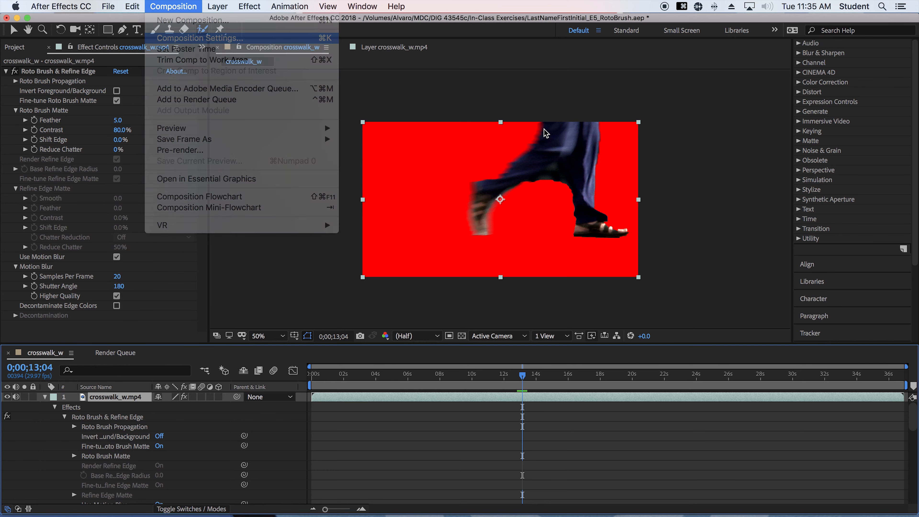
click(176, 314)
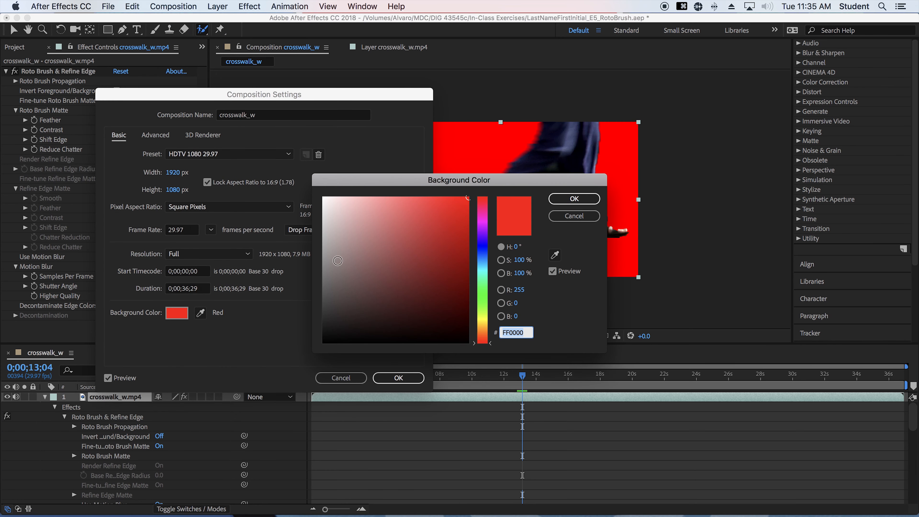
drag(455, 266, 523, 471)
click(575, 198)
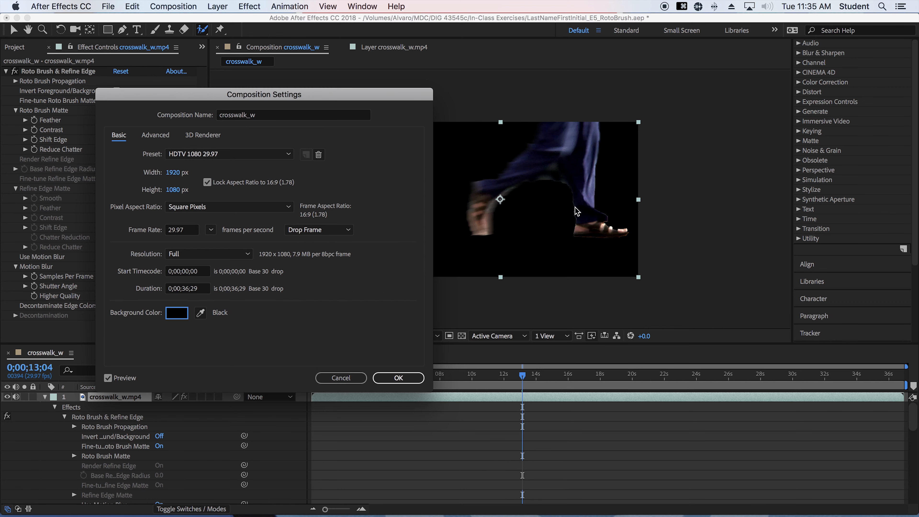
click(400, 378)
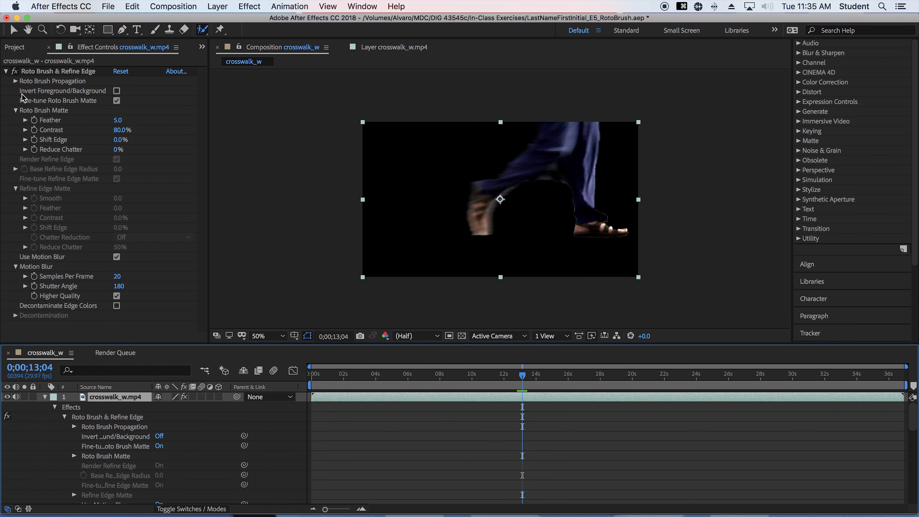
click(112, 4)
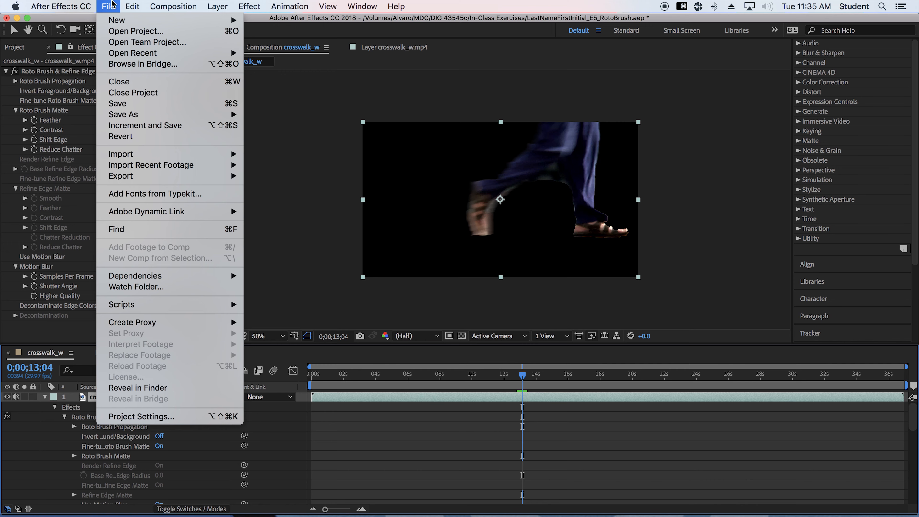
mouse_move(132, 177)
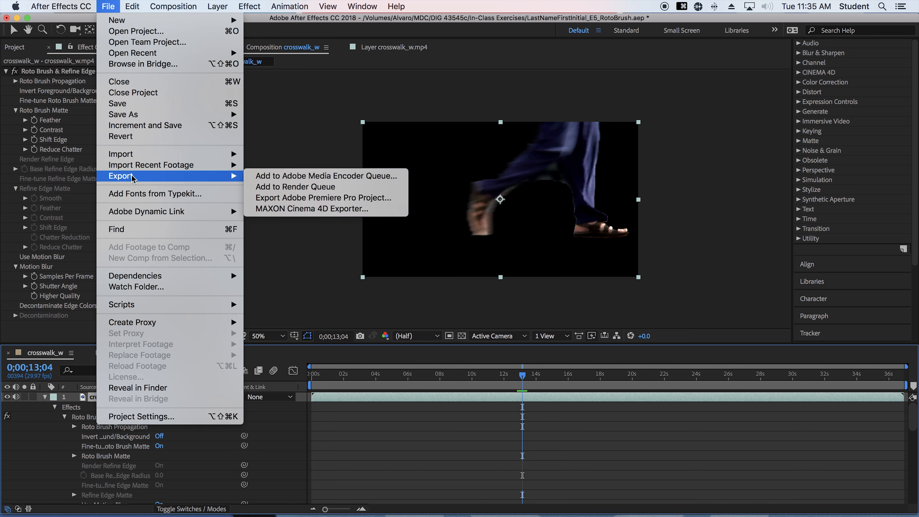
click(328, 75)
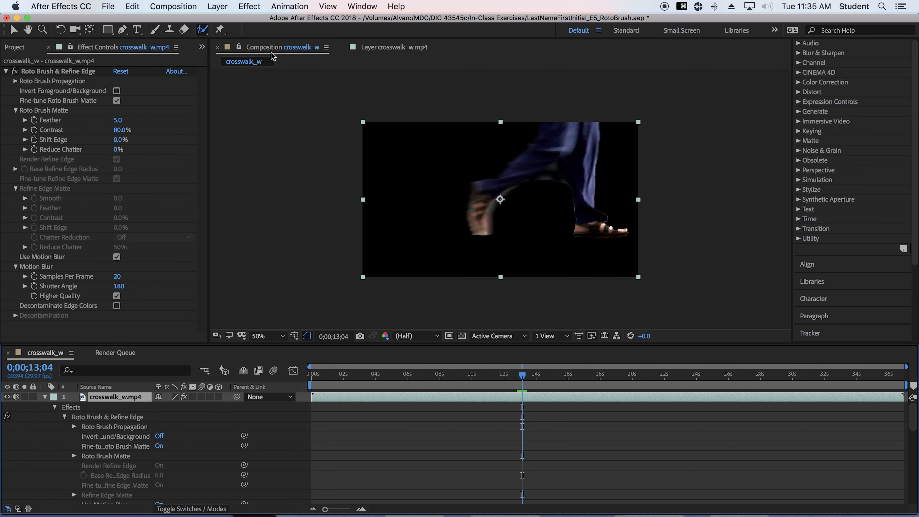
Compare the layer view with the composition view, and add the crosswalk_w composition to the render queue
click(375, 49)
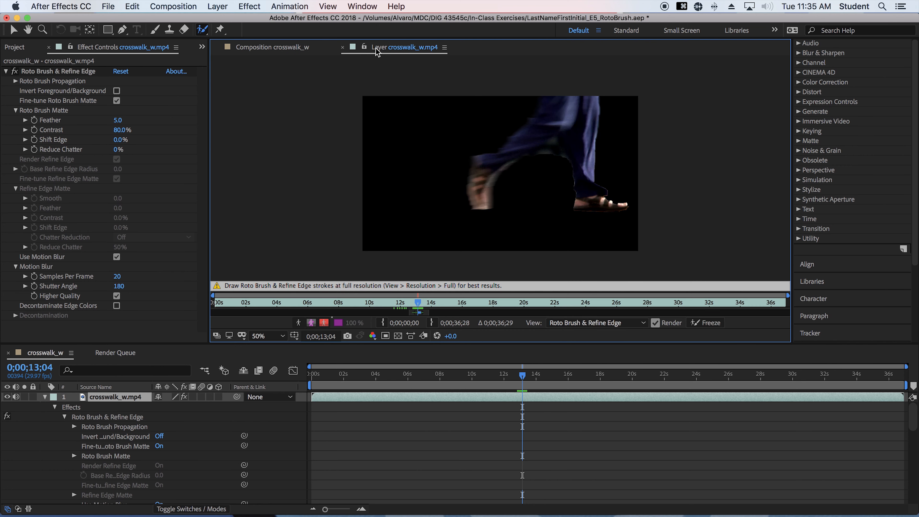
click(287, 47)
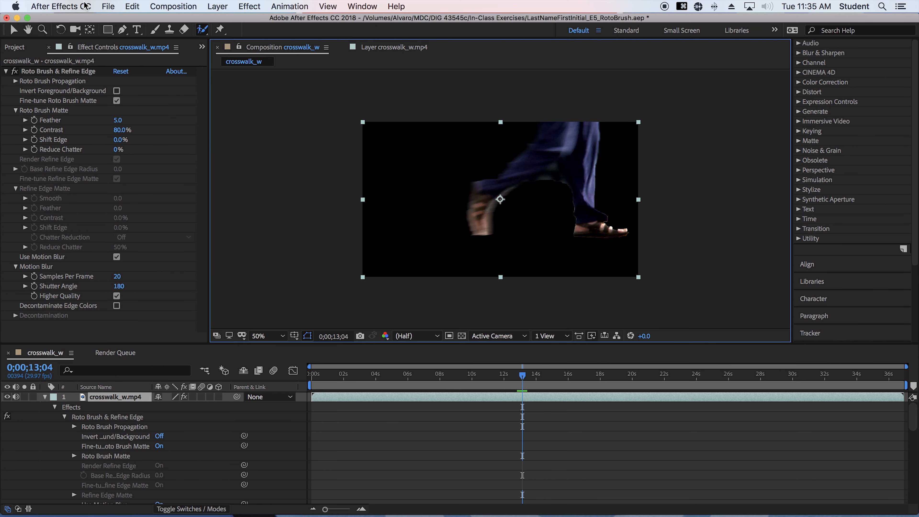
click(102, 4)
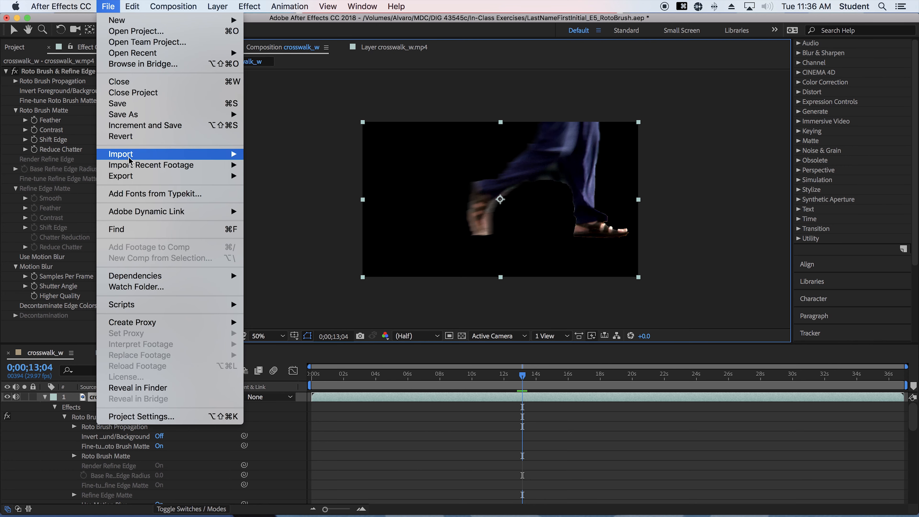
mouse_move(131, 176)
click(311, 186)
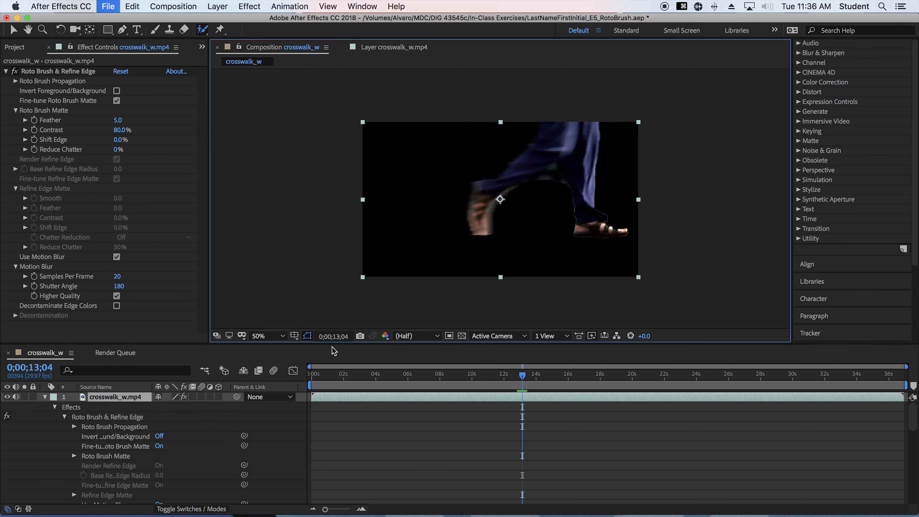
Set the render item's QuickTime output module to the Apple ProRes 422 (Proxy) video codec
click(90, 430)
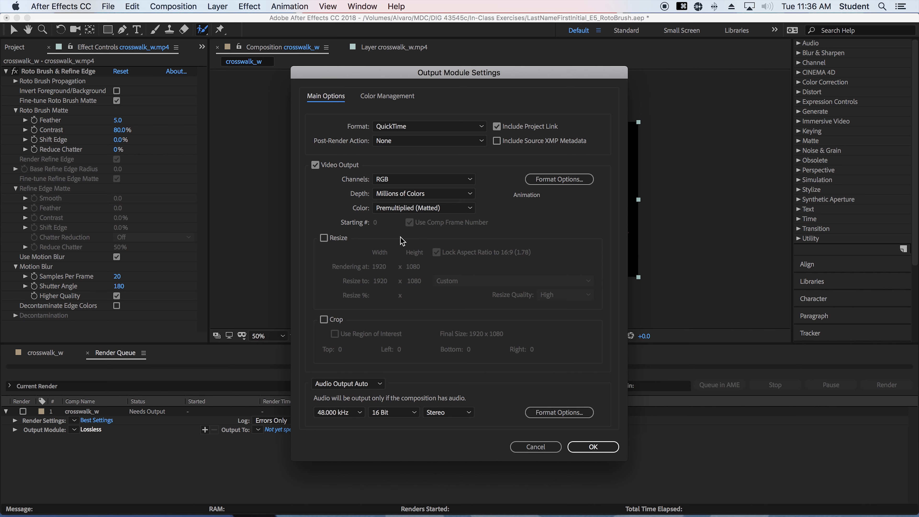
click(560, 178)
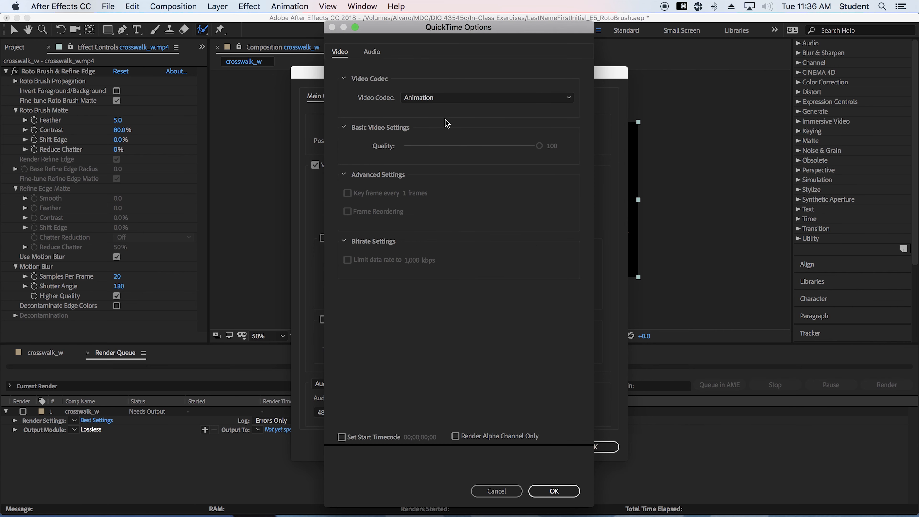
click(439, 98)
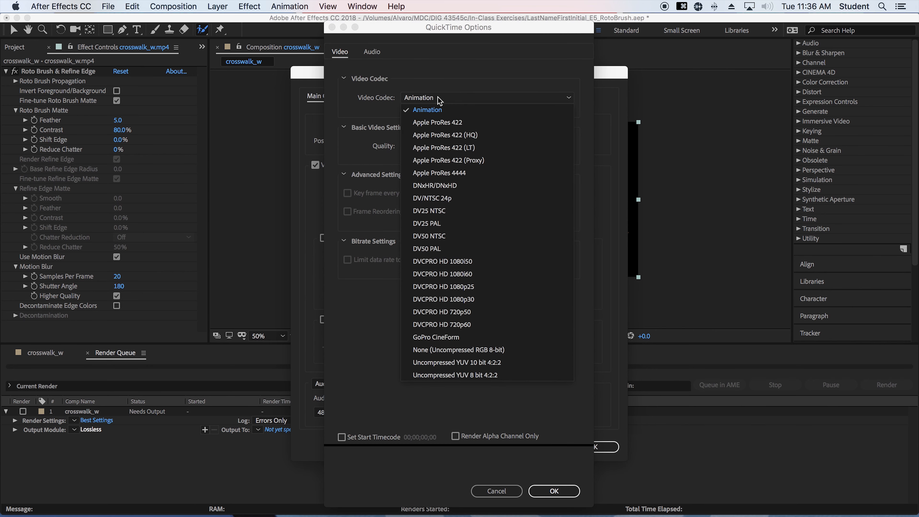
click(458, 162)
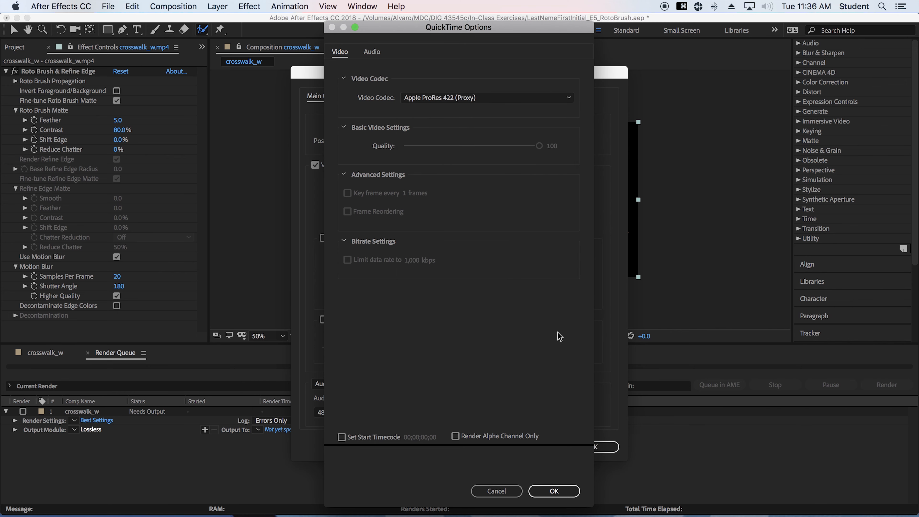
click(555, 491)
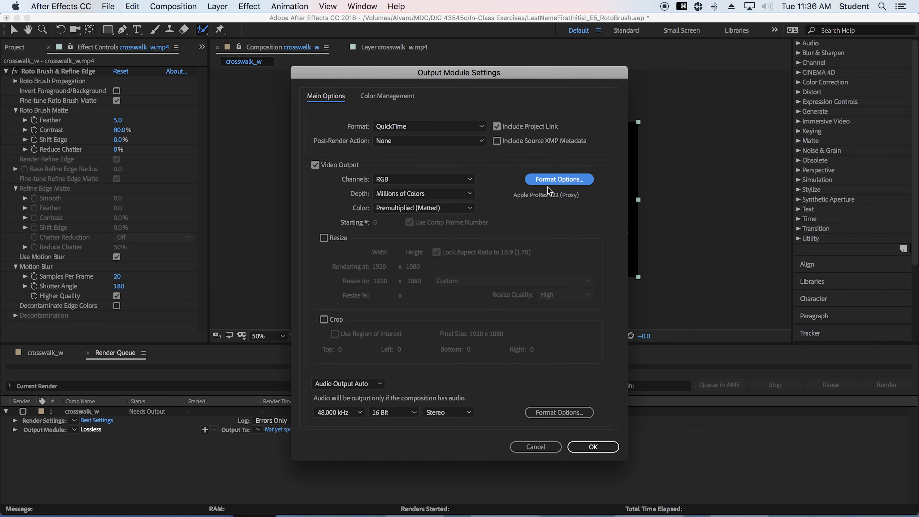
click(594, 447)
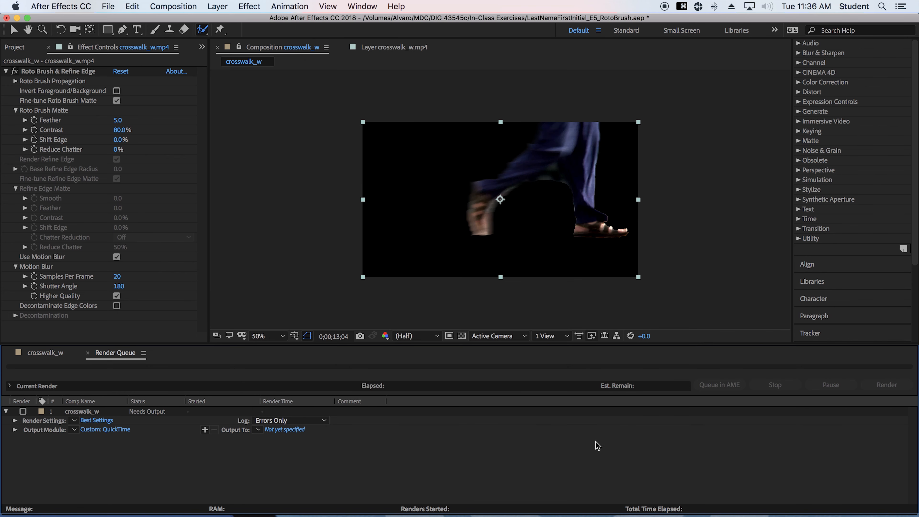
Set the render output to LastNameFirstInitial_E5_RotoBrush.mov in the In-Class Exercises folder inside MDC's DIG 43545c folder
click(284, 431)
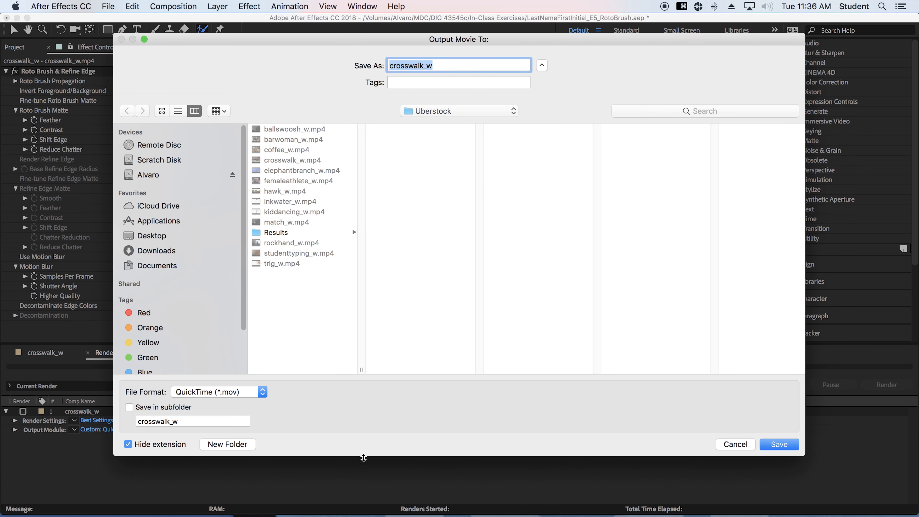
click(195, 177)
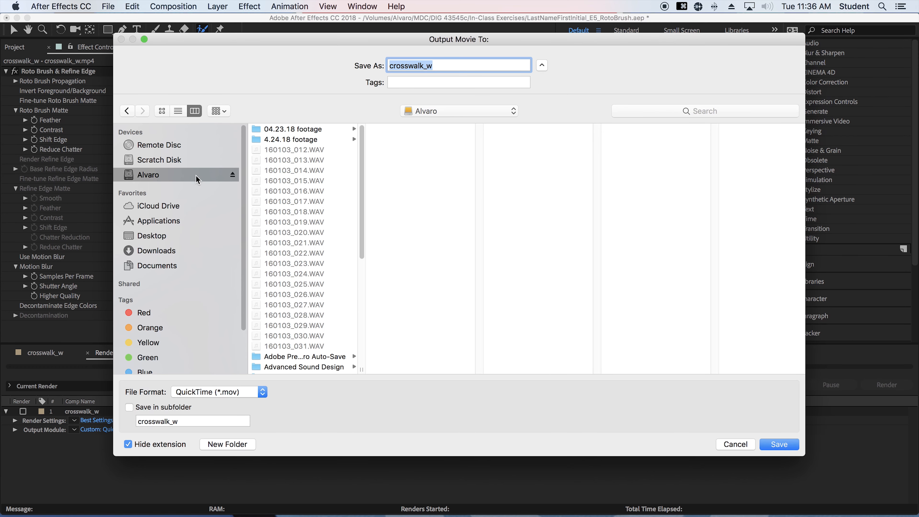
scroll(300, 254, down, 5)
click(289, 286)
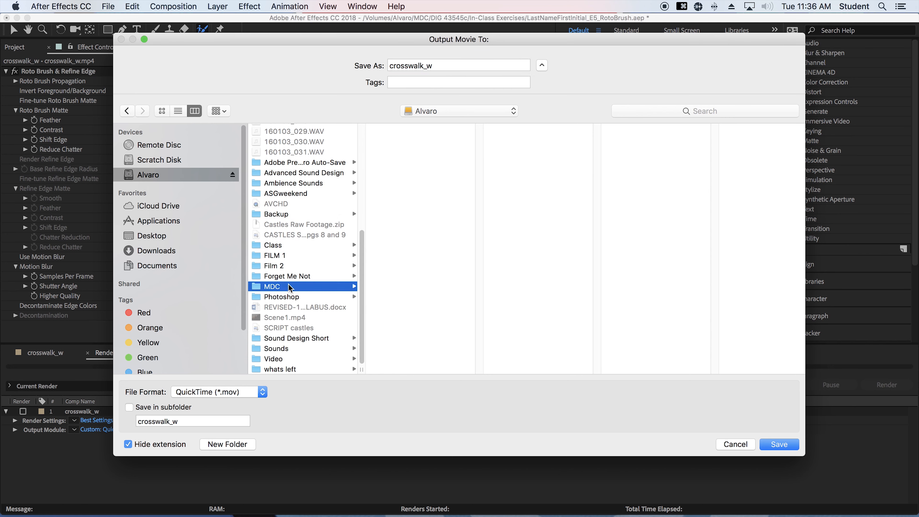
click(412, 132)
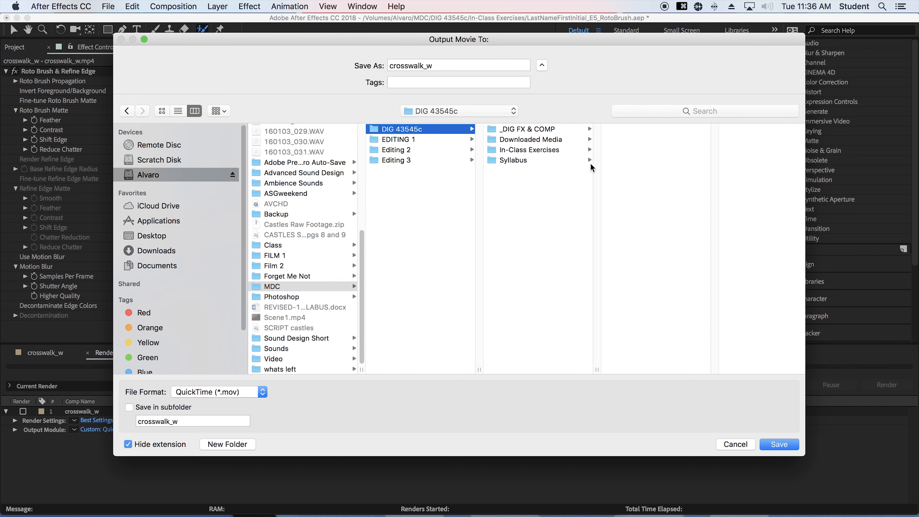
click(533, 130)
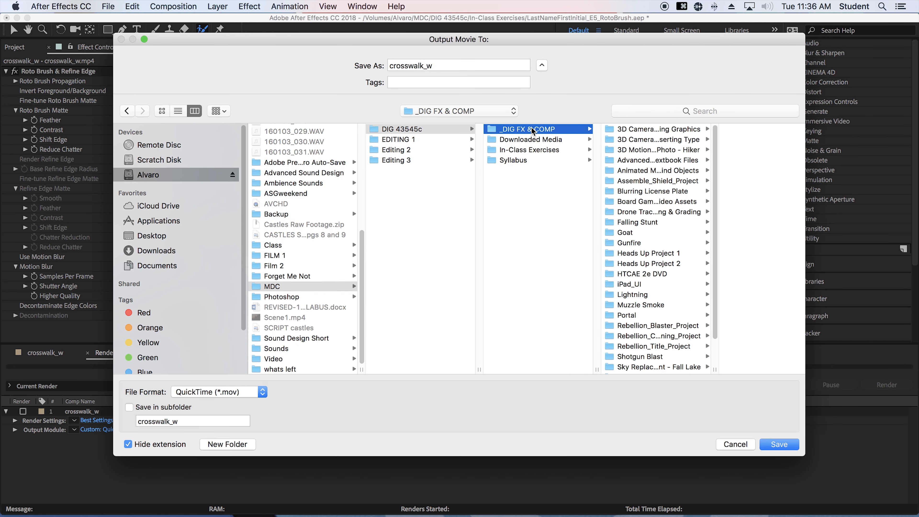
click(534, 152)
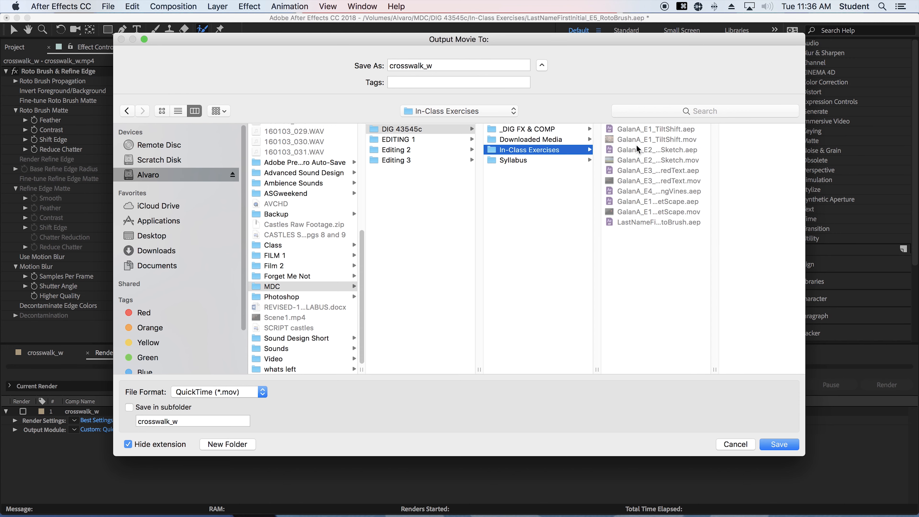
double_click(715, 370)
click(721, 223)
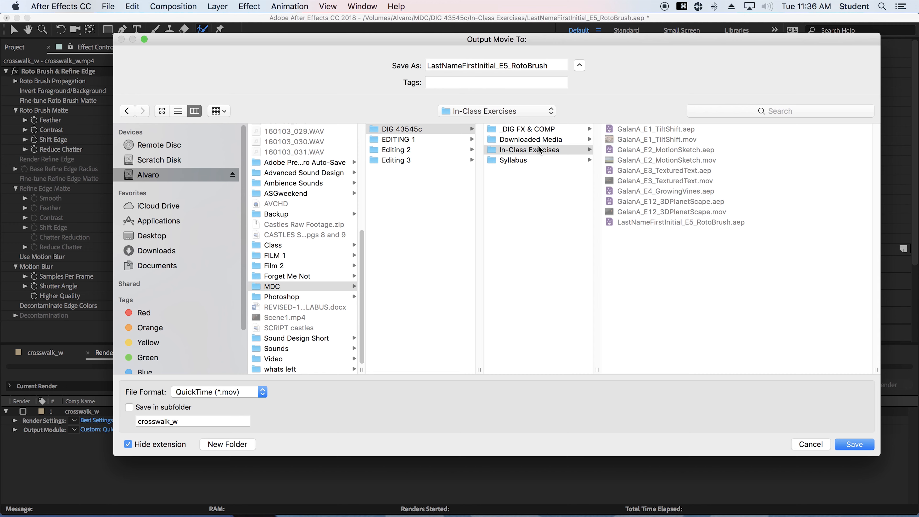
click(855, 445)
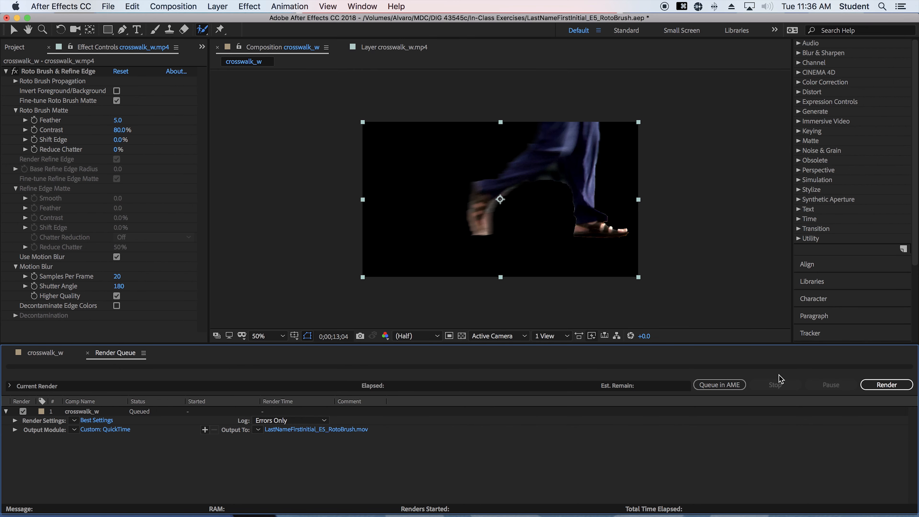
Start rendering the queued crosswalk_w composition, and stop the render to return to its timeline
click(875, 386)
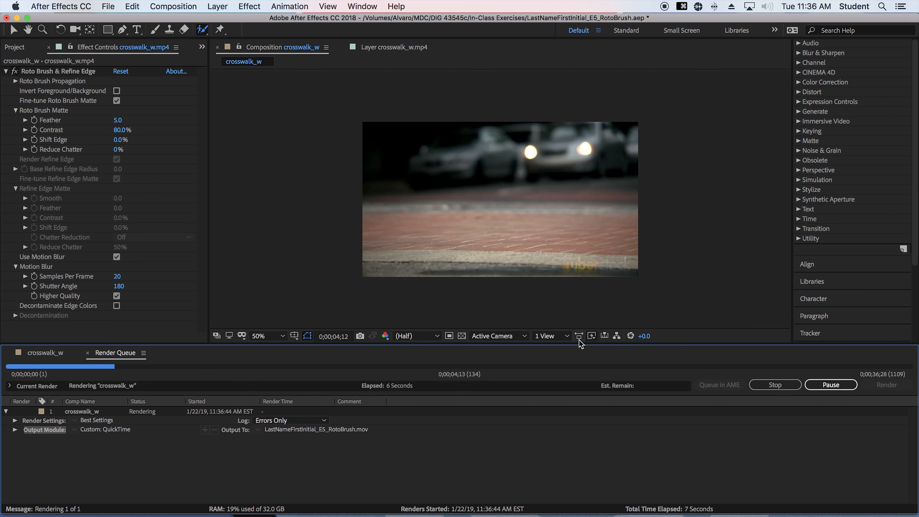
click(775, 384)
click(46, 353)
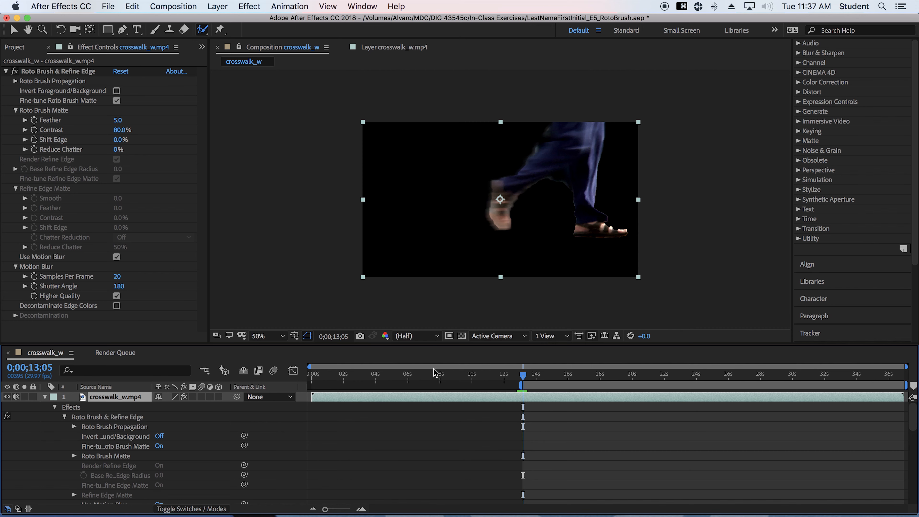
Step forward frame by frame from 0;00;13;05 to examine the leg cutout in the composition view
key(Page_Down)
key(Page_Down)
key(Page_Down)
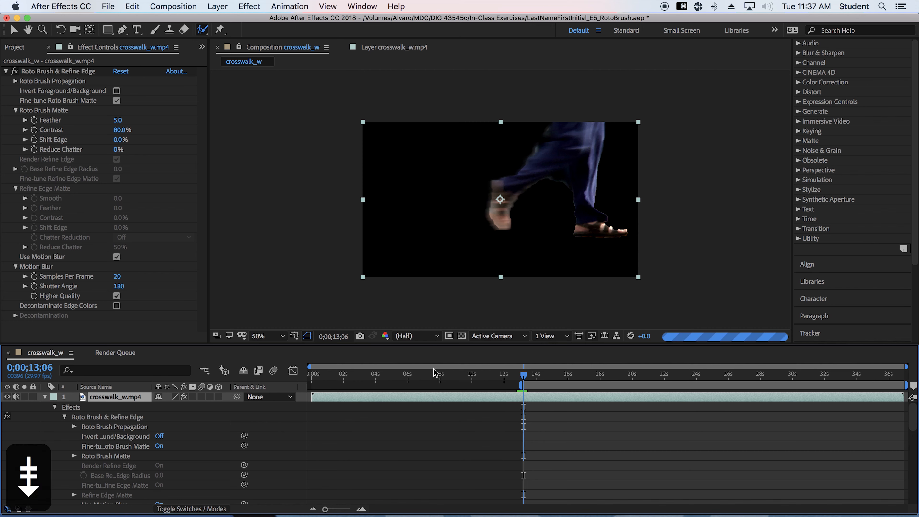
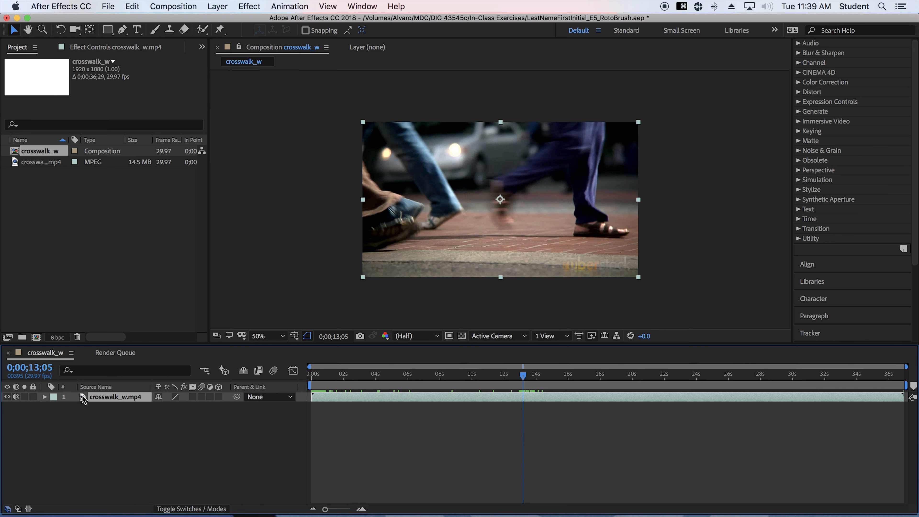
Open the crosswalk_w.mp4 layer and paint Roto Brush foreground strokes along the person's front and rear legs at 0;00;13;05
double_click(84, 399)
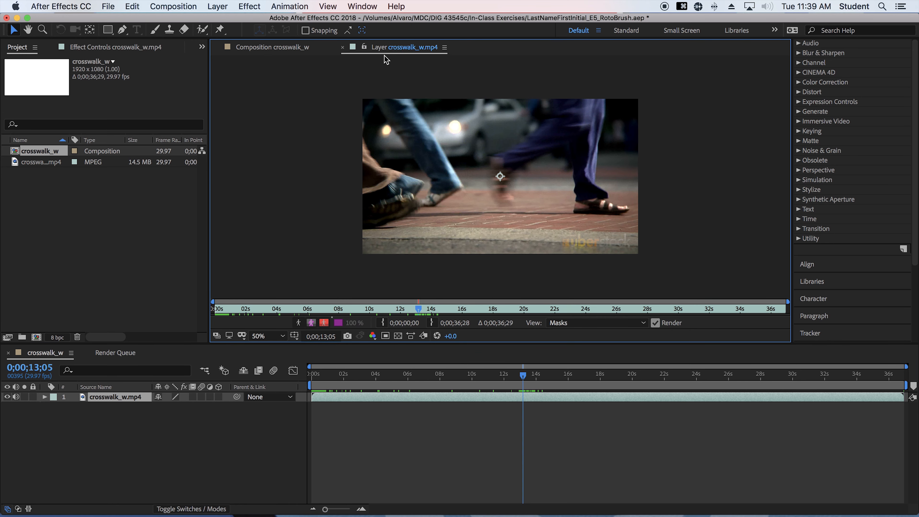
click(203, 30)
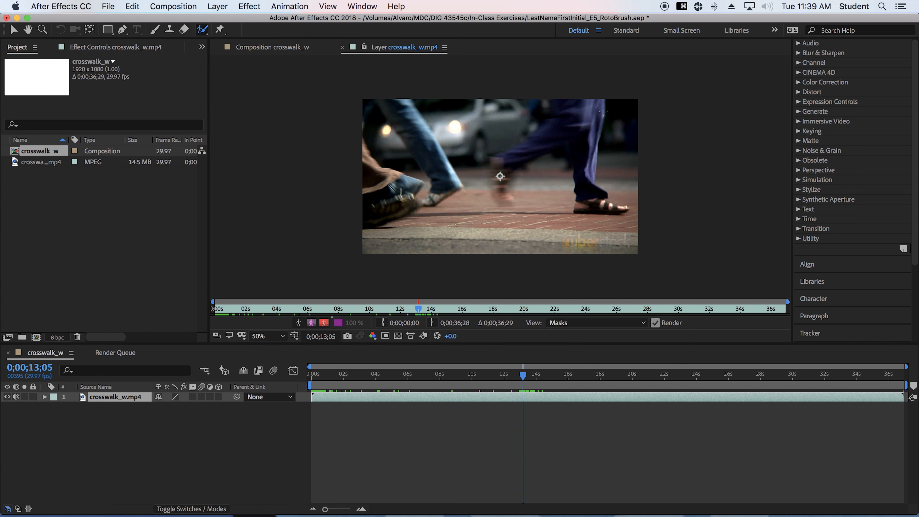
mouse_move(588, 99)
mouse_down()
mouse_move(585, 177)
mouse_move(615, 209)
mouse_up()
mouse_move(593, 102)
mouse_down()
mouse_move(500, 171)
mouse_move(502, 192)
mouse_up()
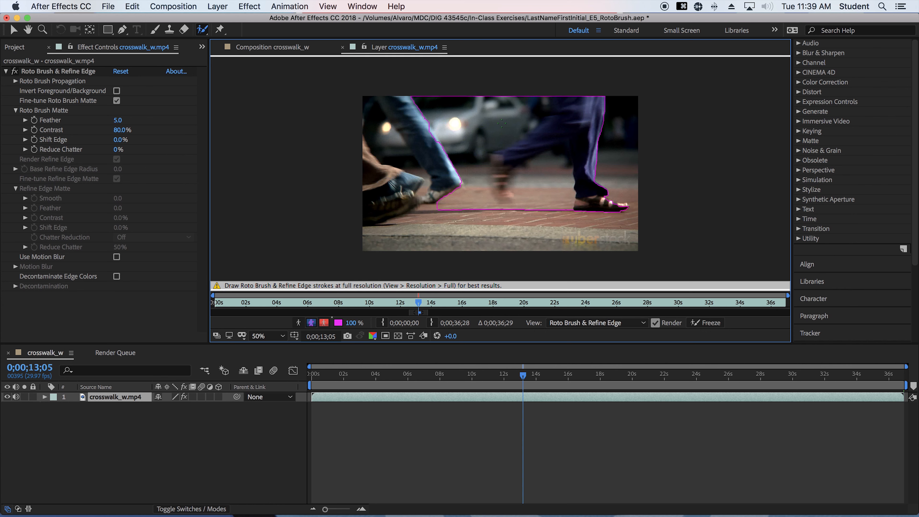
Refine the selection at 0;00;13;05 with background strokes behind the rear leg and between the legs, and a stroke on the raised foot
drag(495, 116, 467, 163)
drag(542, 105, 515, 129)
mouse_move(507, 171)
mouse_down()
mouse_move(495, 187)
mouse_move(531, 211)
mouse_move(529, 164)
mouse_move(545, 168)
mouse_move(563, 209)
mouse_up()
mouse_move(504, 182)
mouse_down()
mouse_move(503, 208)
mouse_move(510, 203)
mouse_up()
Enable motion blur on the Roto Brush matte with Higher Quality and 20 samples per frame
click(117, 257)
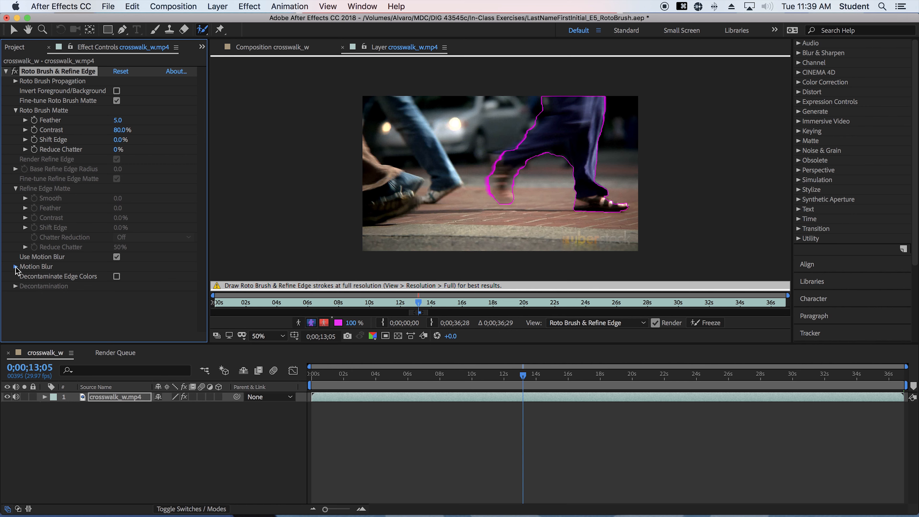
click(15, 266)
click(117, 296)
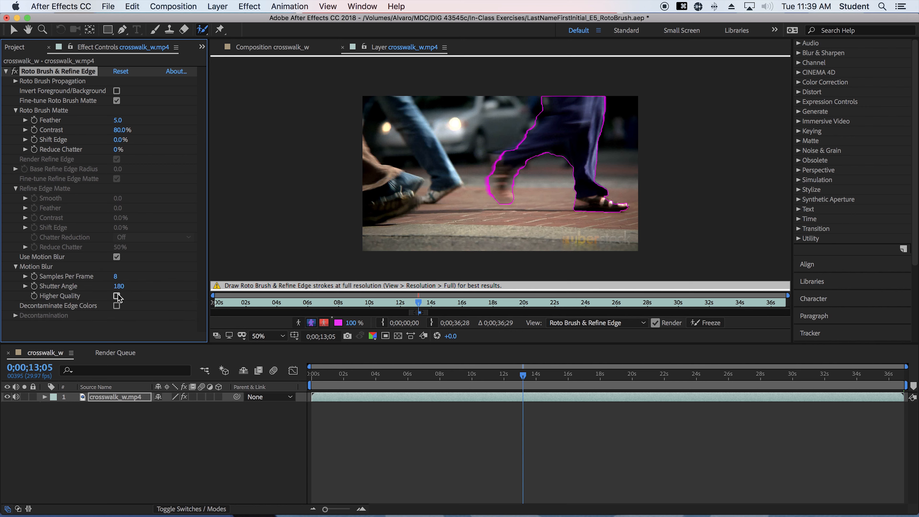
click(116, 276)
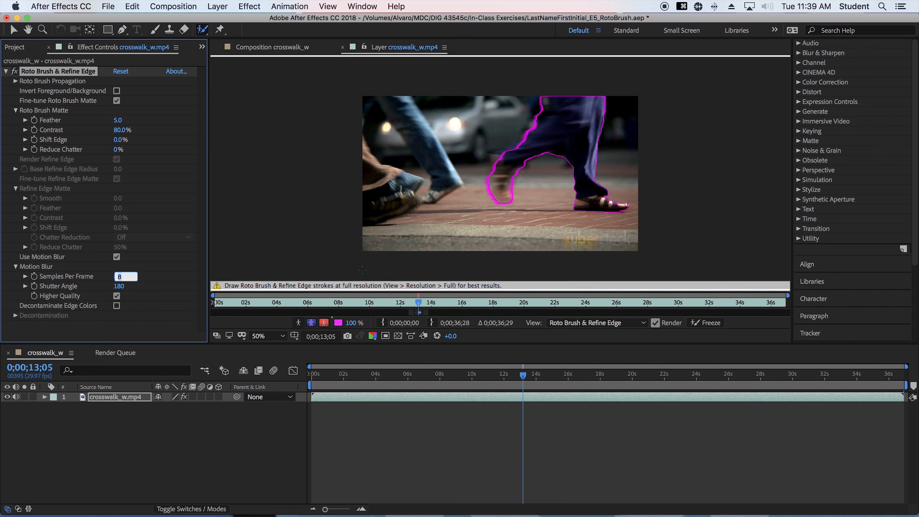
text(20)
key(Return)
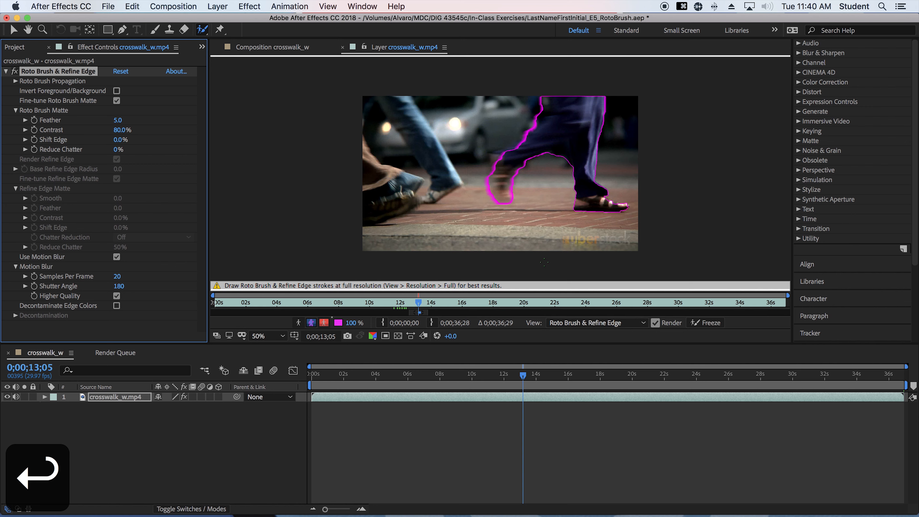
Correct the leg outline at 0;00;13;06 with Roto Brush strokes over the trousers and around the raised rear foot, and advance to 0;00;13;07
key(Page_Down)
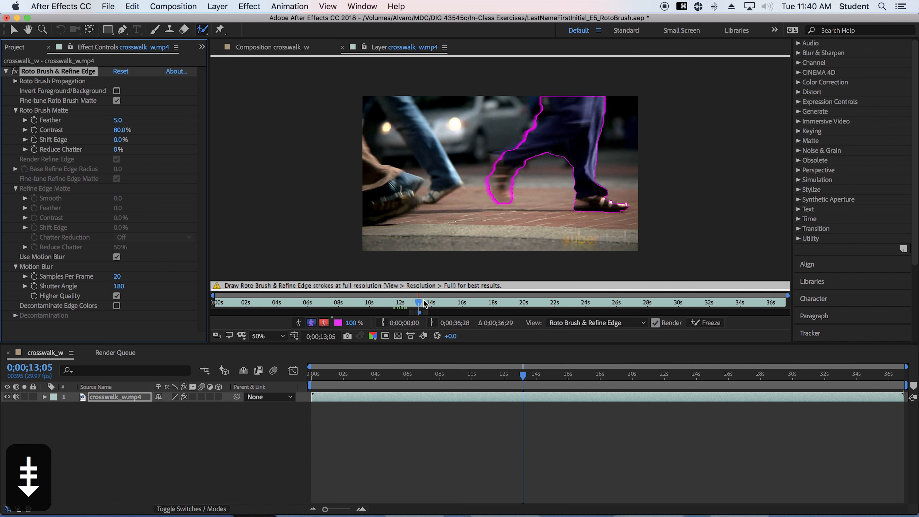
key(Page_Down)
key(Page_Down)
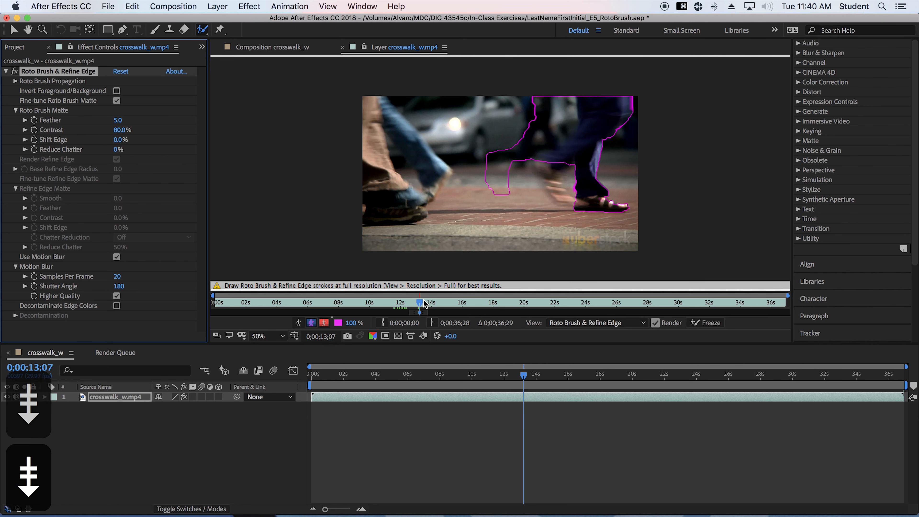
key(Page_Up)
key(Page_Up)
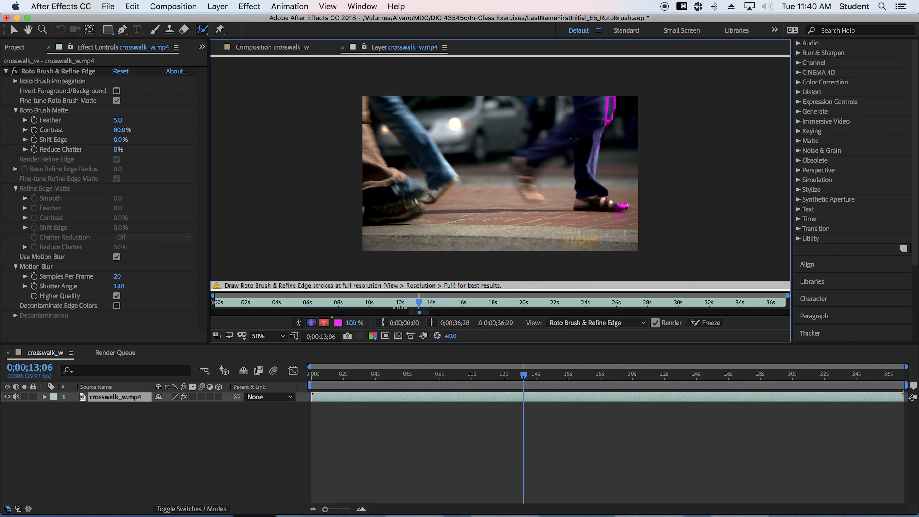
mouse_move(596, 115)
mouse_down()
mouse_move(525, 178)
mouse_move(530, 199)
mouse_move(554, 220)
mouse_move(559, 177)
mouse_up()
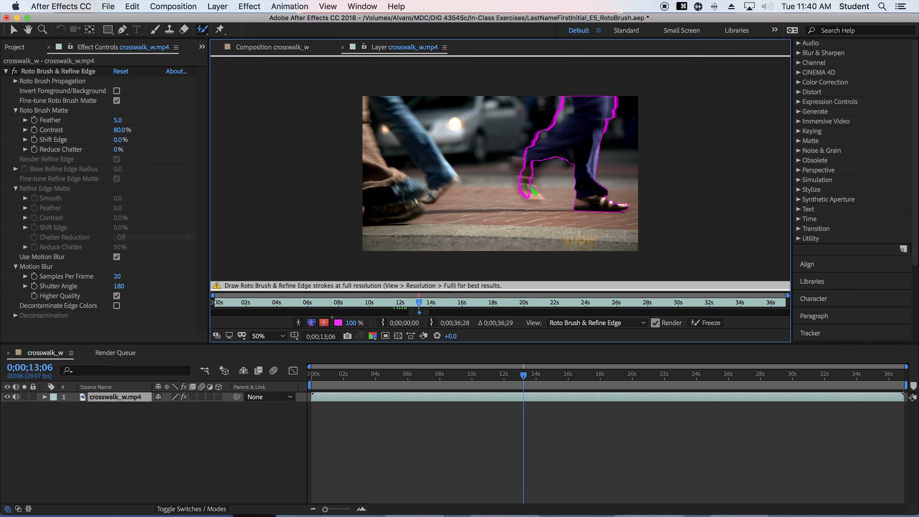
mouse_move(518, 164)
mouse_down()
mouse_move(527, 157)
mouse_move(571, 171)
mouse_up()
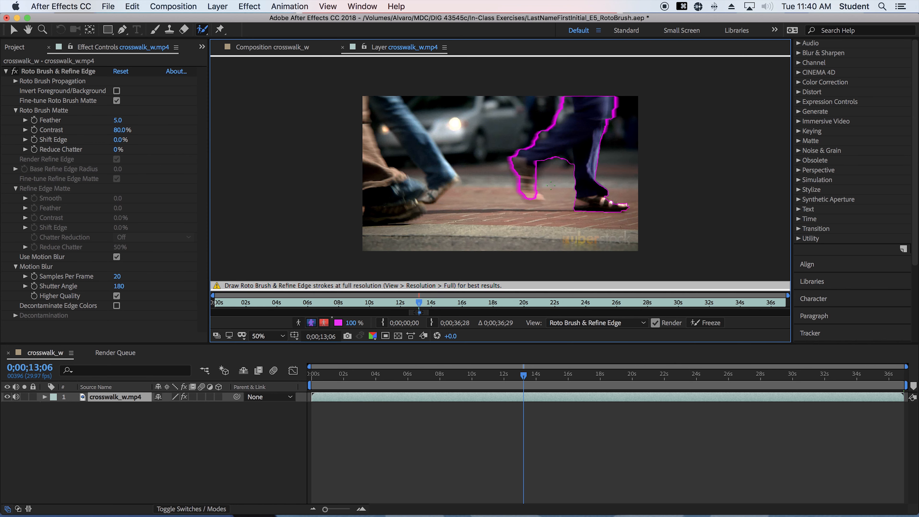
drag(531, 193, 540, 199)
key(Page_Down)
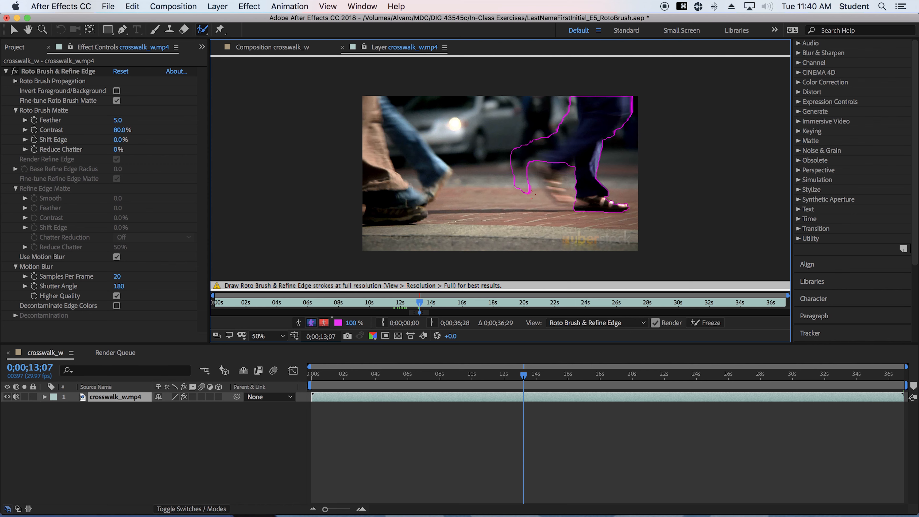
Correct the leg outline at 0;00;13;07 with Roto Brush strokes over the trousers, between the legs and around the raised rear foot
mouse_move(531, 195)
mouse_down()
mouse_move(511, 153)
mouse_move(523, 196)
mouse_up()
mouse_move(520, 154)
mouse_down()
mouse_move(559, 128)
mouse_move(576, 136)
mouse_up()
drag(590, 103, 595, 152)
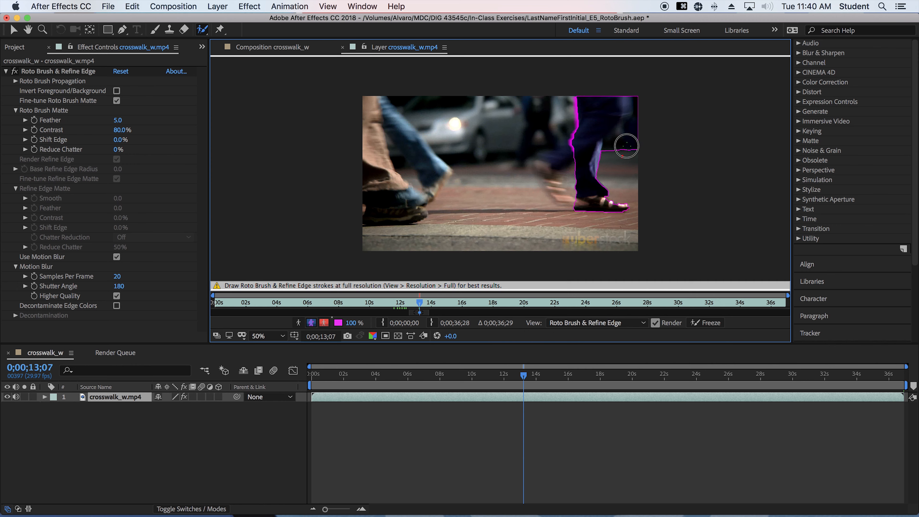
drag(639, 130, 635, 156)
drag(583, 130, 597, 181)
mouse_move(575, 146)
mouse_down()
mouse_move(541, 172)
mouse_move(547, 188)
mouse_up()
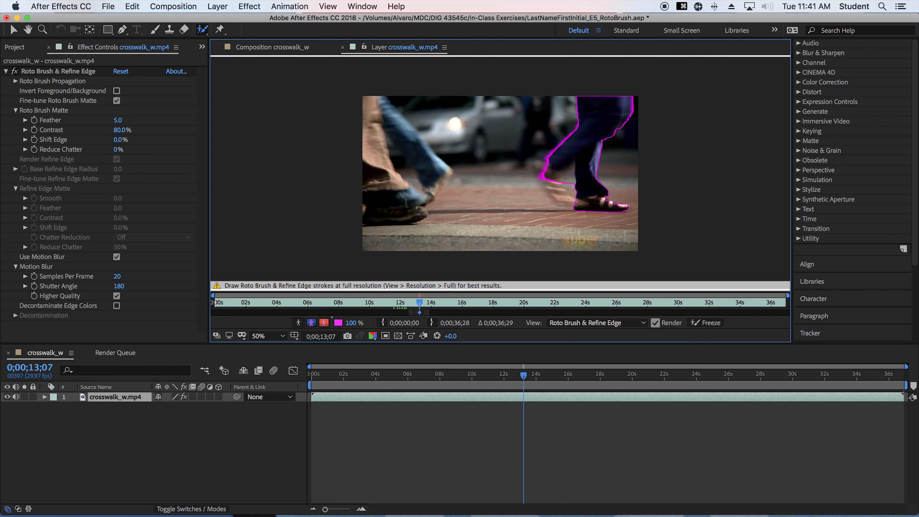
mouse_move(543, 169)
mouse_down()
mouse_move(574, 187)
mouse_move(571, 174)
mouse_move(572, 198)
mouse_move(551, 172)
mouse_up()
drag(550, 160, 541, 163)
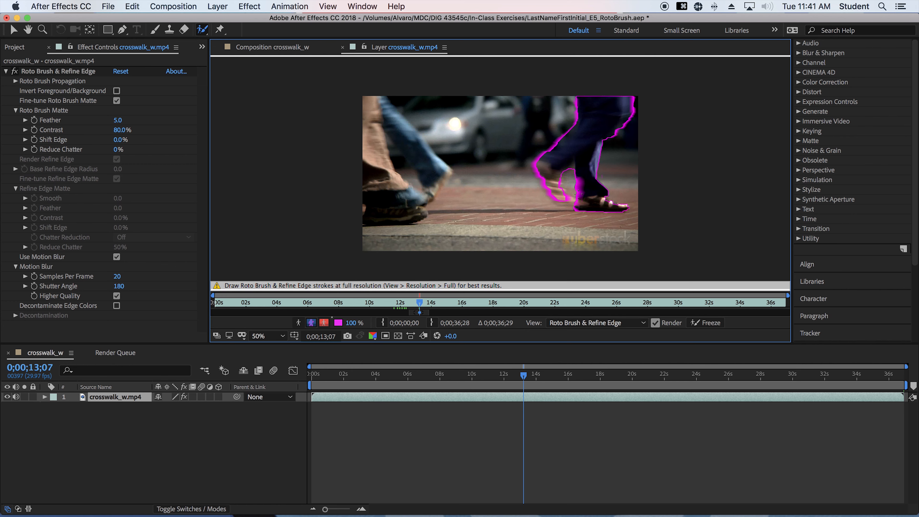
drag(563, 195, 577, 199)
At 0;00;13;08, remove the background behind the legs and below the raised foot from the Roto Brush selection, keeping the trousers and feet
key(Page_Down)
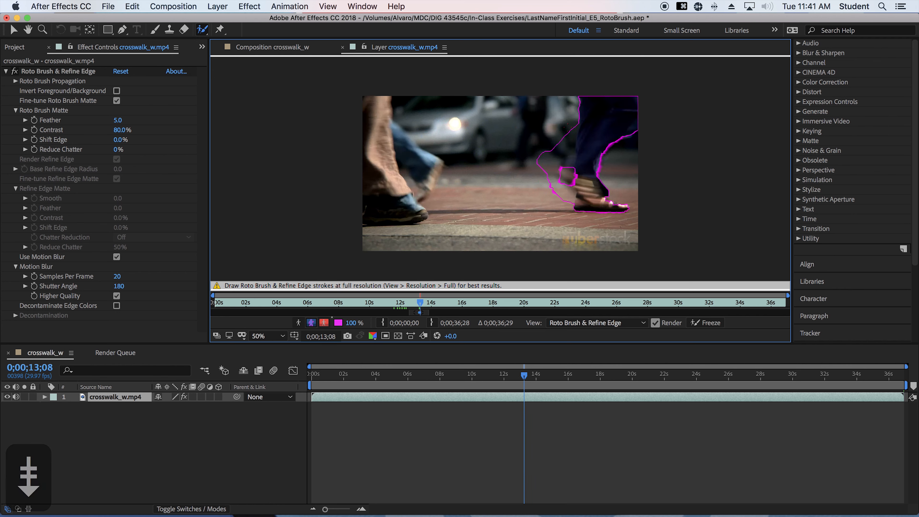
mouse_move(573, 136)
mouse_down()
mouse_move(553, 160)
mouse_move(561, 184)
mouse_up()
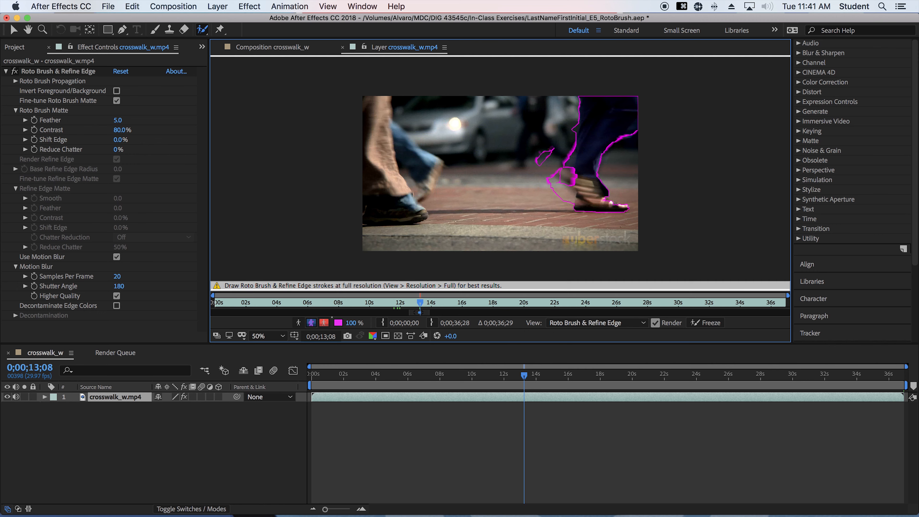
drag(574, 127, 574, 136)
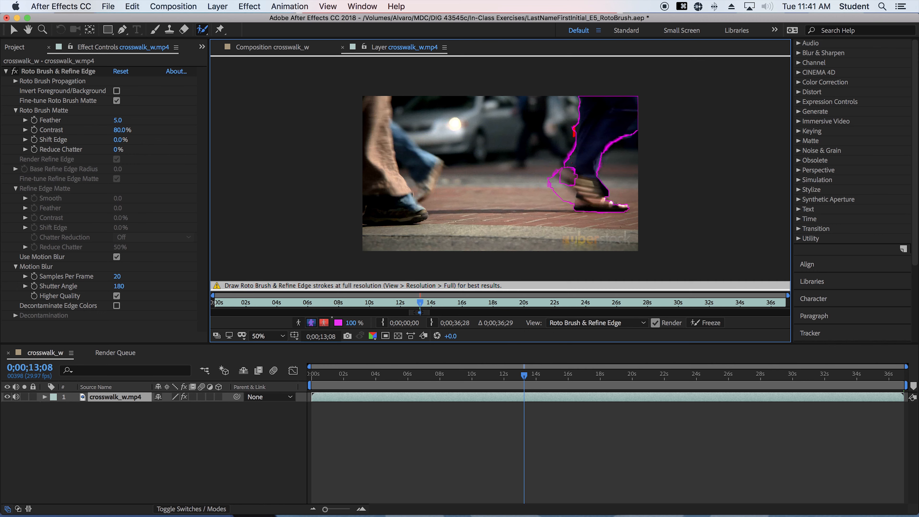
mouse_move(547, 174)
mouse_down()
mouse_move(567, 203)
mouse_move(555, 228)
mouse_up()
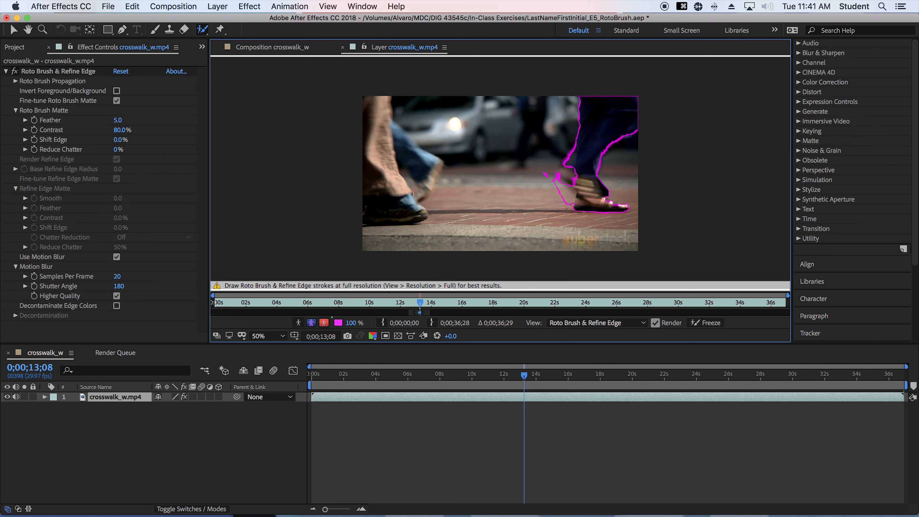
mouse_move(569, 207)
mouse_down()
mouse_move(569, 193)
mouse_move(545, 175)
mouse_move(562, 213)
mouse_up()
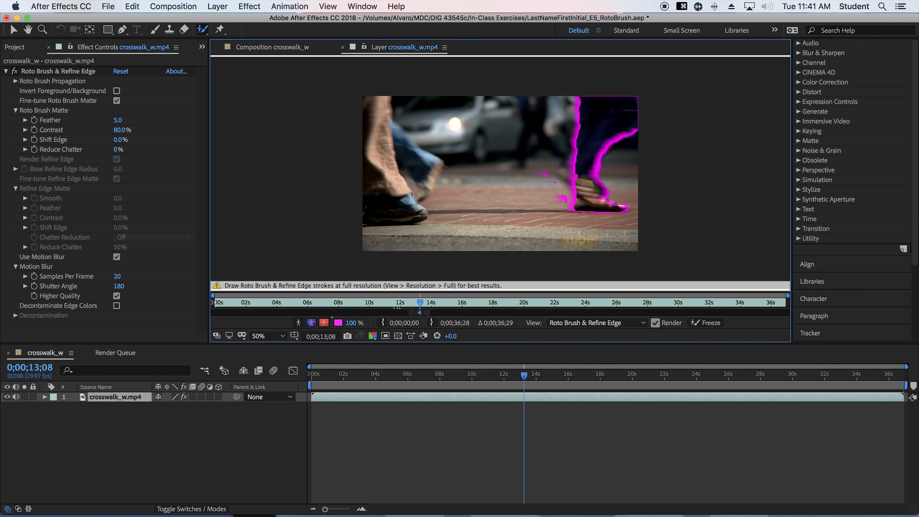
drag(542, 166, 563, 209)
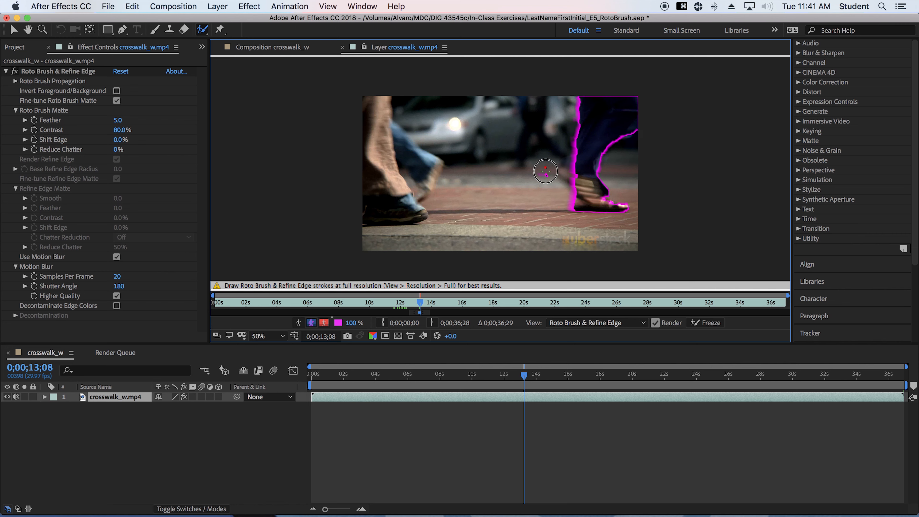
drag(546, 171, 545, 189)
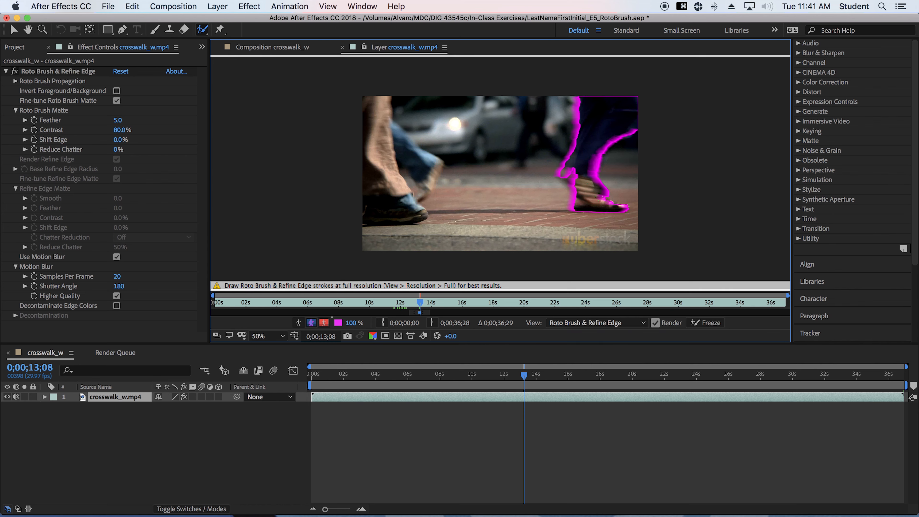
At 0;00;13;09, trim the outline behind the trouser leg and add the passing foot with Roto Brush strokes
key(Page_Down)
key(Page_Down)
key(Page_Up)
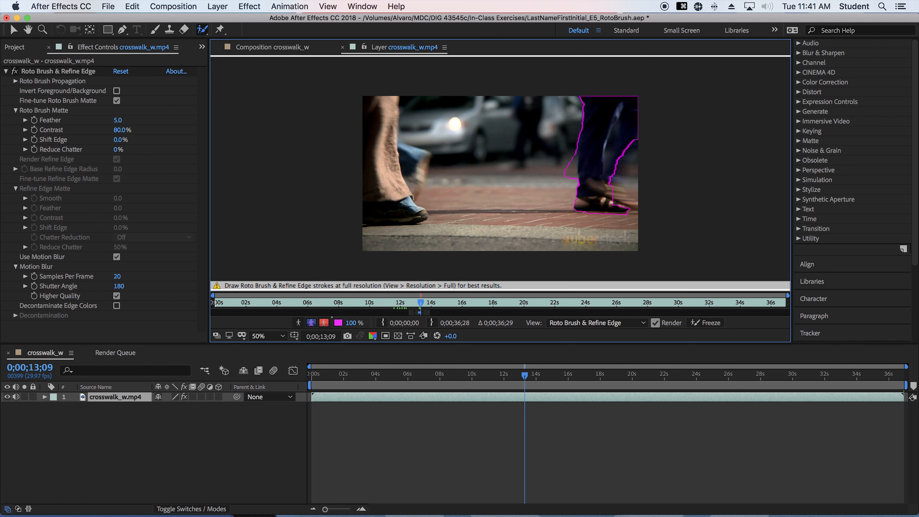
mouse_move(570, 156)
mouse_down()
mouse_move(568, 188)
mouse_move(642, 215)
mouse_move(623, 210)
mouse_up()
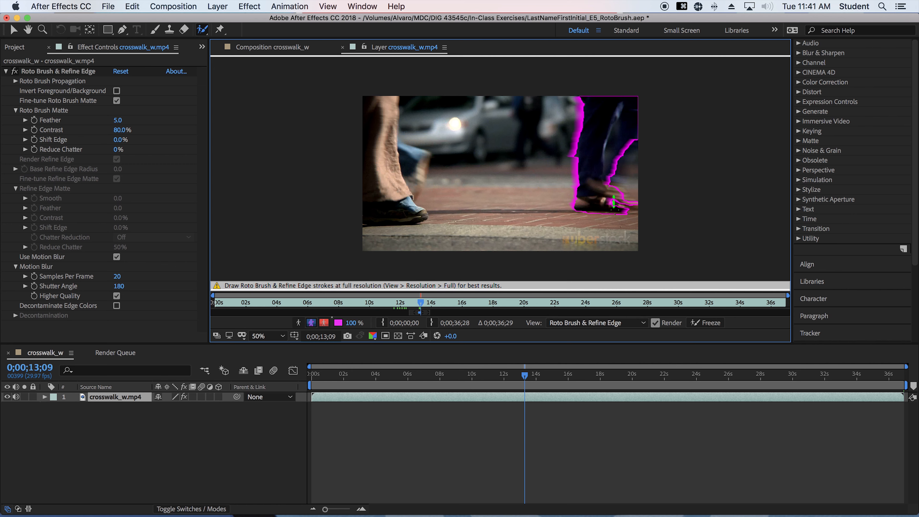
At 0;00;13;10, limit the Roto Brush outline to the planted leg with strokes between the legs and over the departing leg
key(Page_Down)
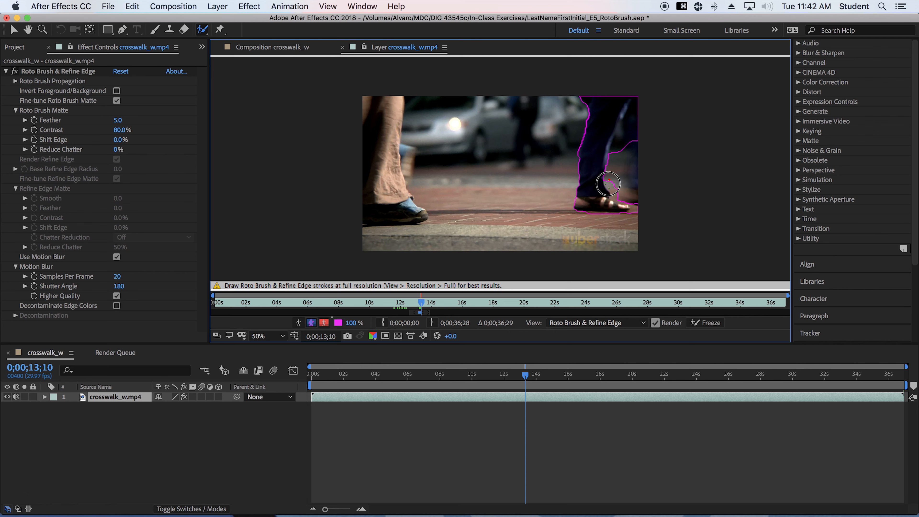
drag(610, 182, 635, 215)
drag(621, 160, 630, 127)
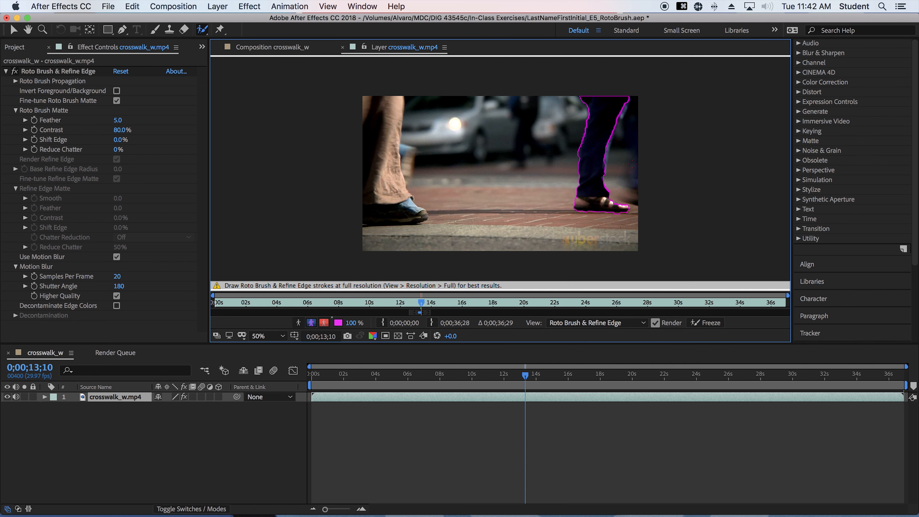
Check the propagated leg outline frame by frame through 0;00;13;15 and return to 0;00;13;10
key(Page_Down)
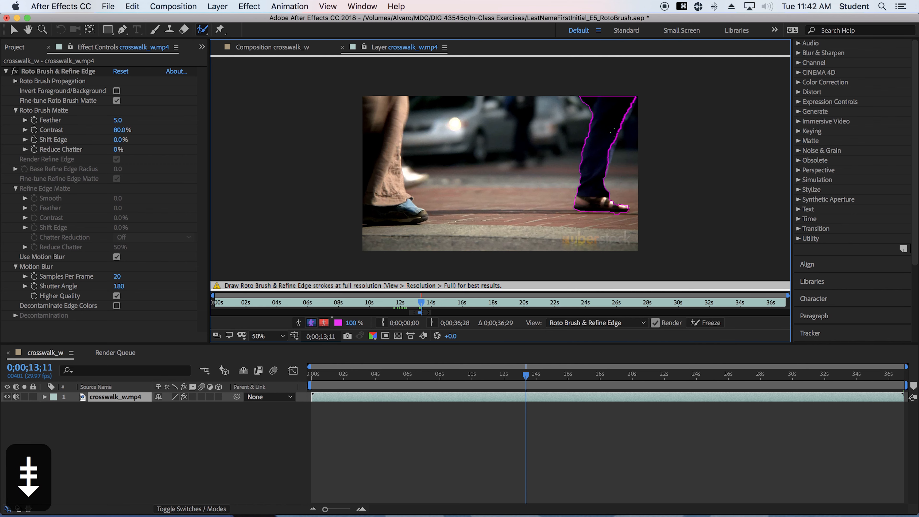
key(Page_Down)
key(Page_Down)
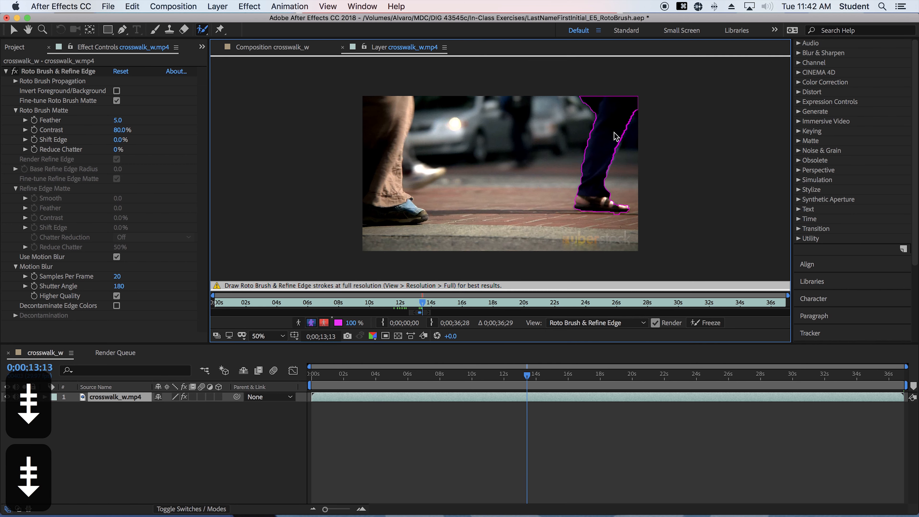
key(Page_Down)
key(Page_Down)
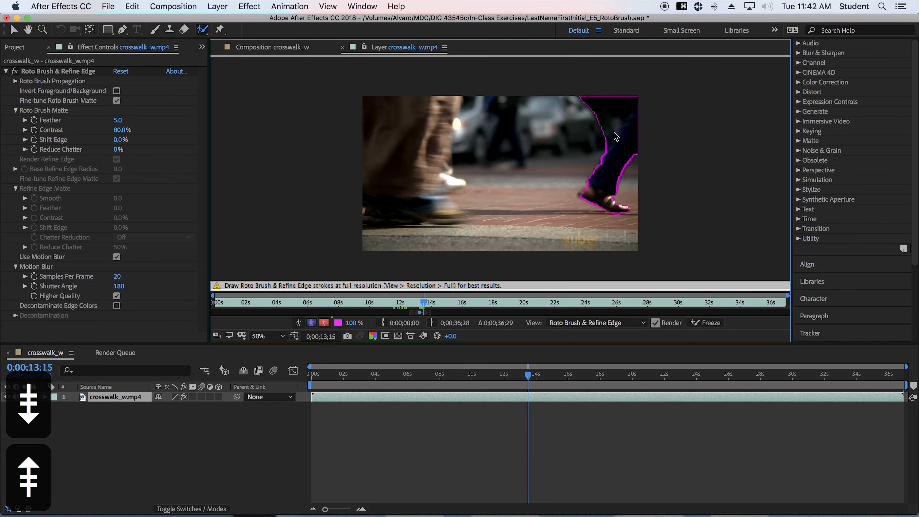
key(Page_Up)
key(Page_Up)
key(Page_Up)
key(Page_Up)
key(Page_Up)
key(Page_Up)
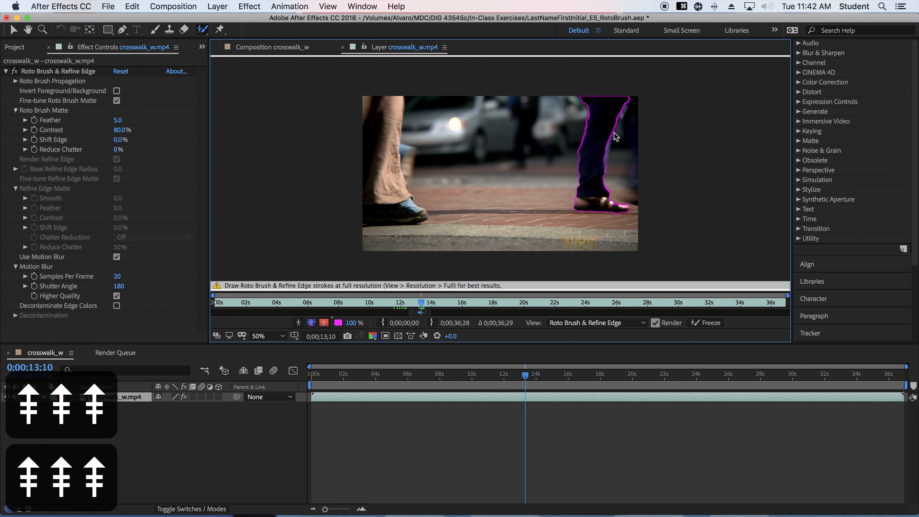
Trim the excess beside the upper trouser leg from the outline at 0;00;13;10 and 0;00;13;16, and advance to 0;00;13;20
key(Page_Down)
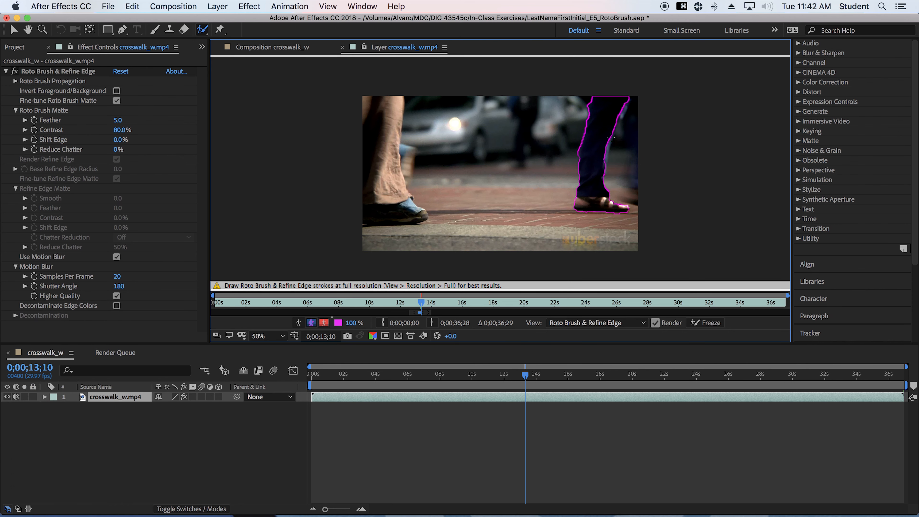
key(Page_Down)
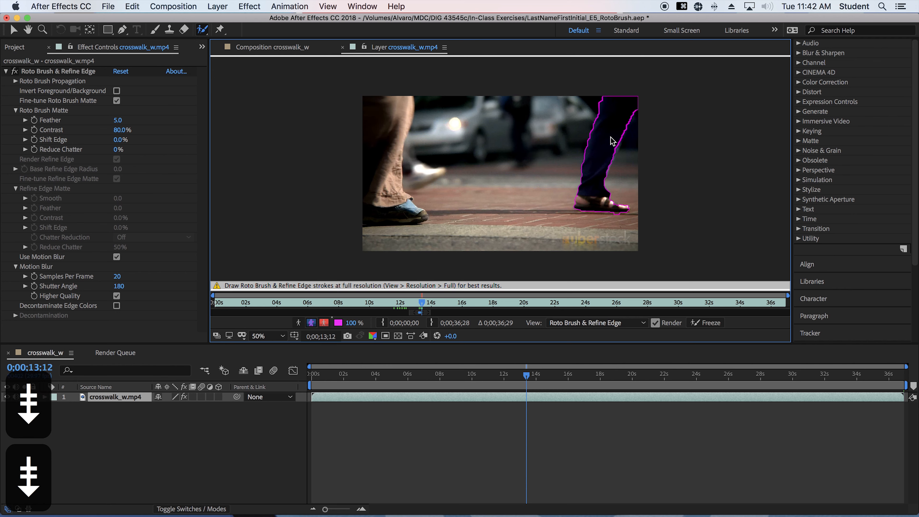
key(Page_Down)
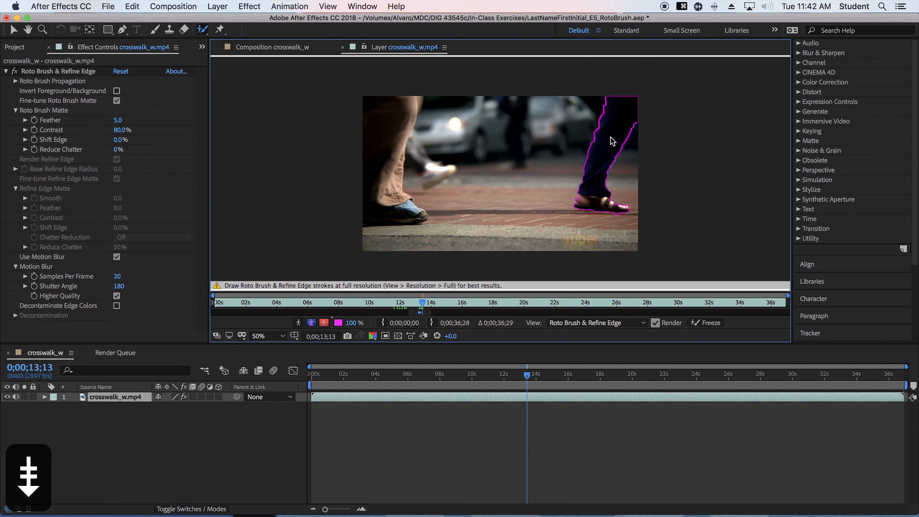
key(Page_Down)
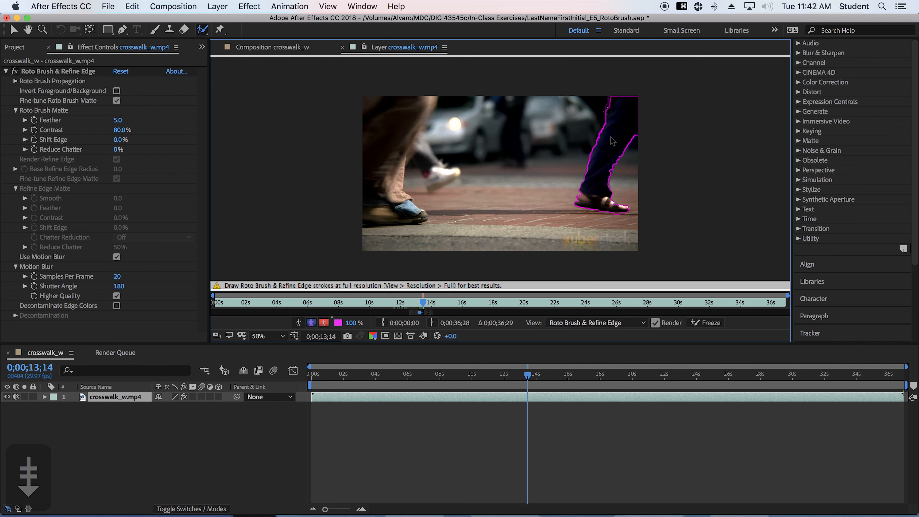
key(Page_Down)
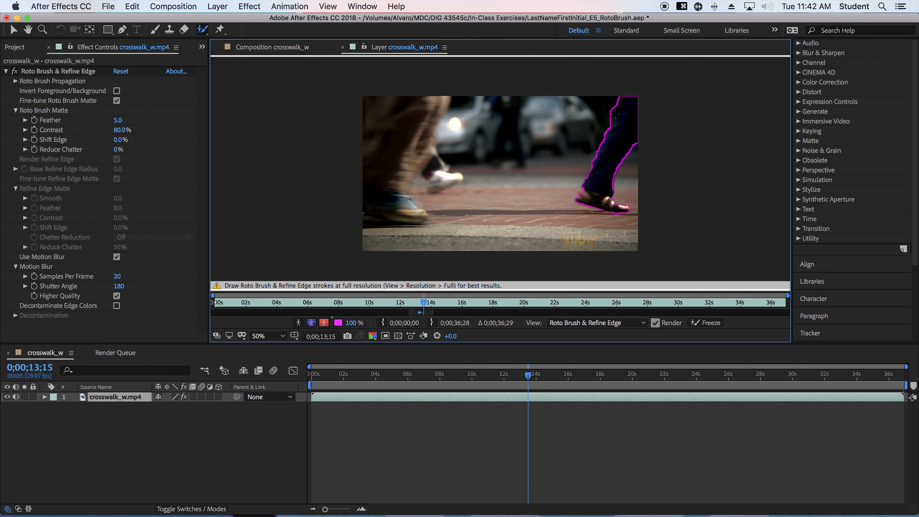
key(Page_Down)
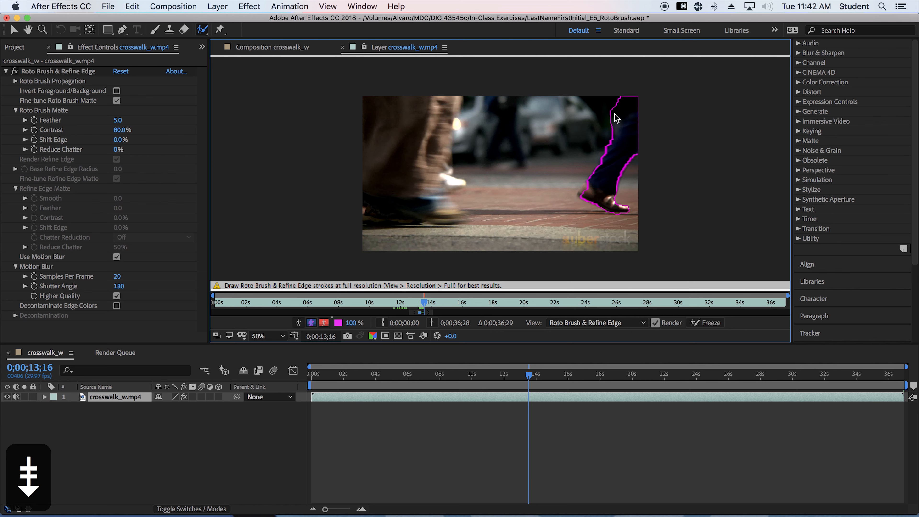
mouse_move(620, 113)
mouse_down()
mouse_move(606, 135)
mouse_move(640, 91)
mouse_up()
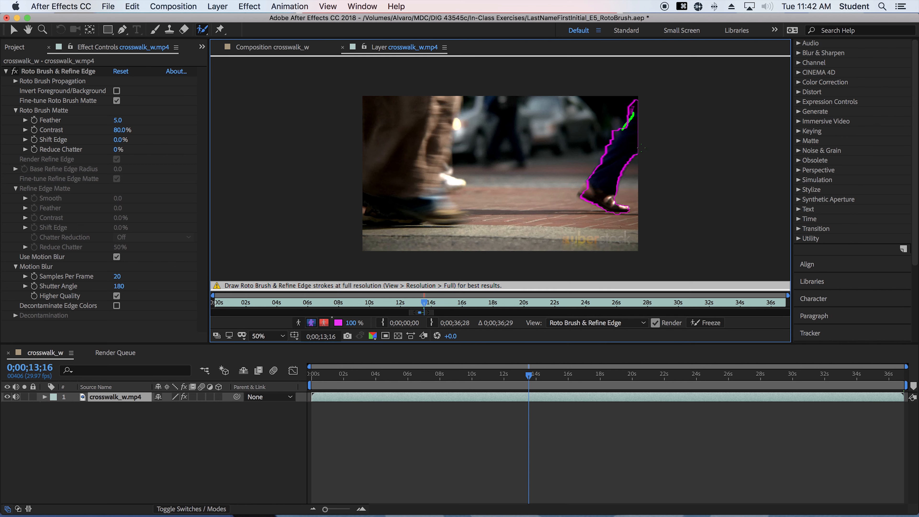
key(Page_Down)
key(Page_Down)
key(Page_Down)
key(Page_Down)
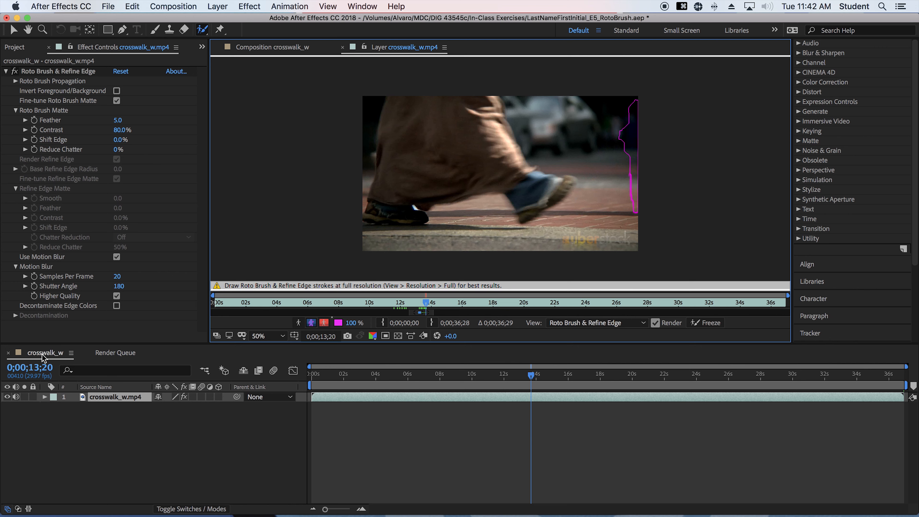
Review the isolated legs in the crosswalk_w composition, stepping back and forth through the frames between 0;00;13;03 and 0;00;13;15
click(260, 48)
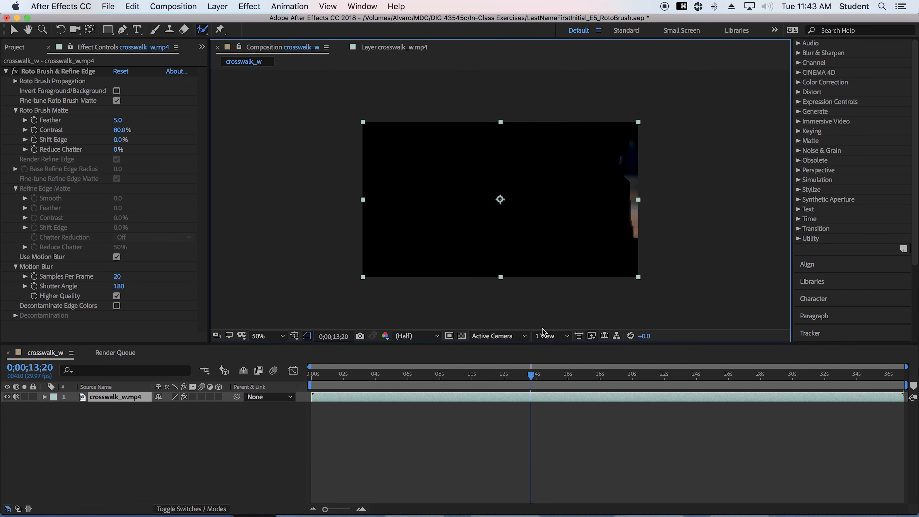
mouse_move(536, 376)
mouse_down()
mouse_move(509, 383)
mouse_move(523, 387)
mouse_up()
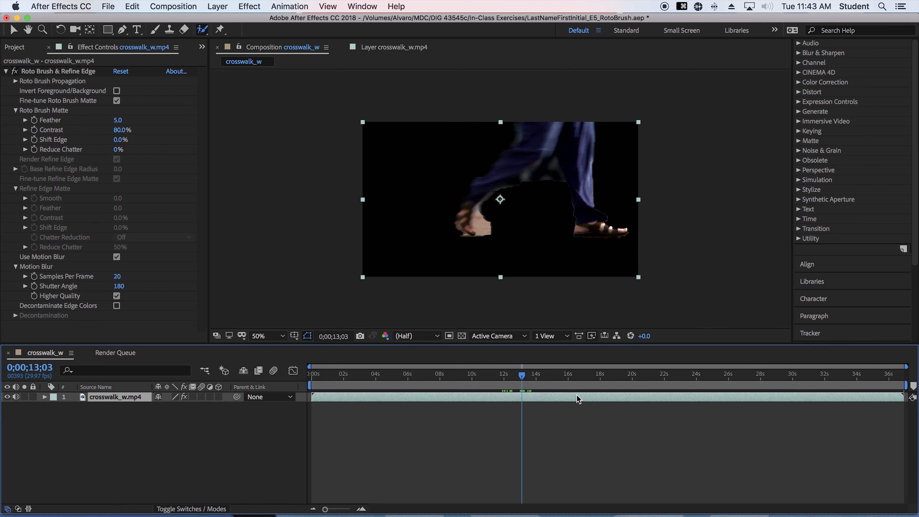
key(Page_Up)
key(Page_Up)
key(Page_Down)
key(Page_Down)
key(Page_Down)
key(Page_Down)
key(Page_Down)
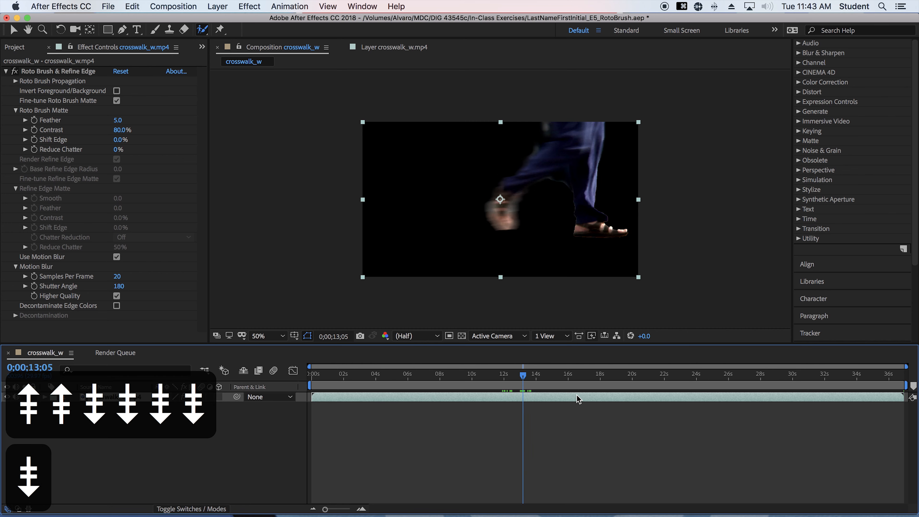
key(Page_Down)
key(Page_Up)
key(Page_Up)
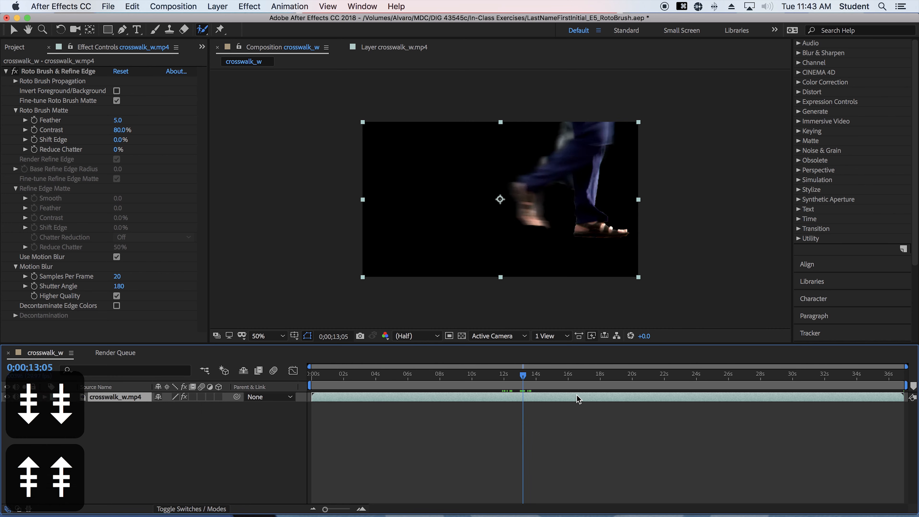
key(Page_Up)
key(Page_Down)
key(Page_Down)
key(Page_Down)
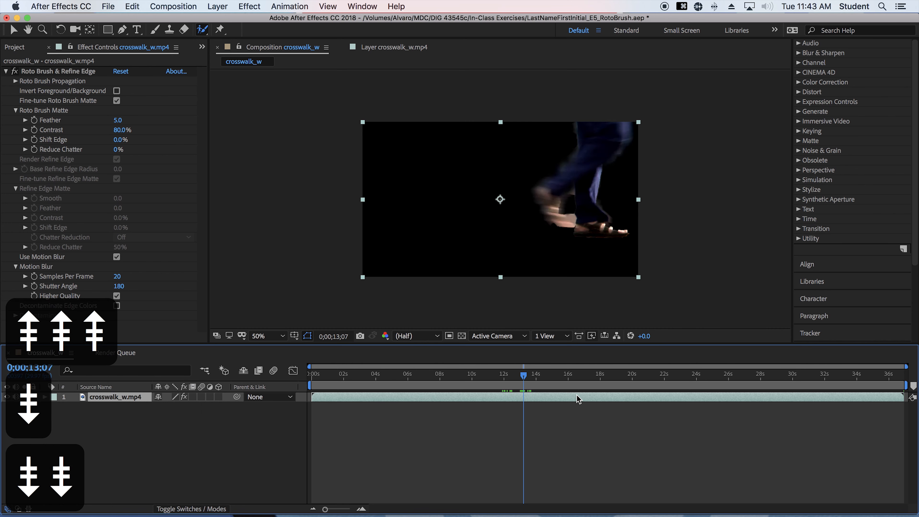
key(Page_Down)
key(Page_Down)
key(Page_Down)
key(Page_Down)
key(Page_Down)
key(Page_Down)
key(Page_Down)
key(Page_Down)
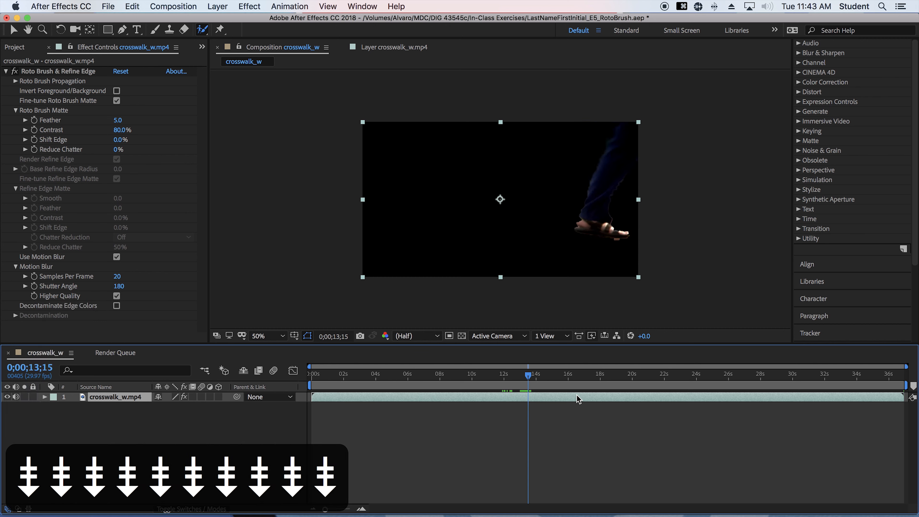
key(Page_Down)
key(Page_Down)
key(Page_Up)
key(Page_Up)
key(Page_Up)
key(Page_Up)
key(Page_Up)
key(Page_Down)
key(Page_Down)
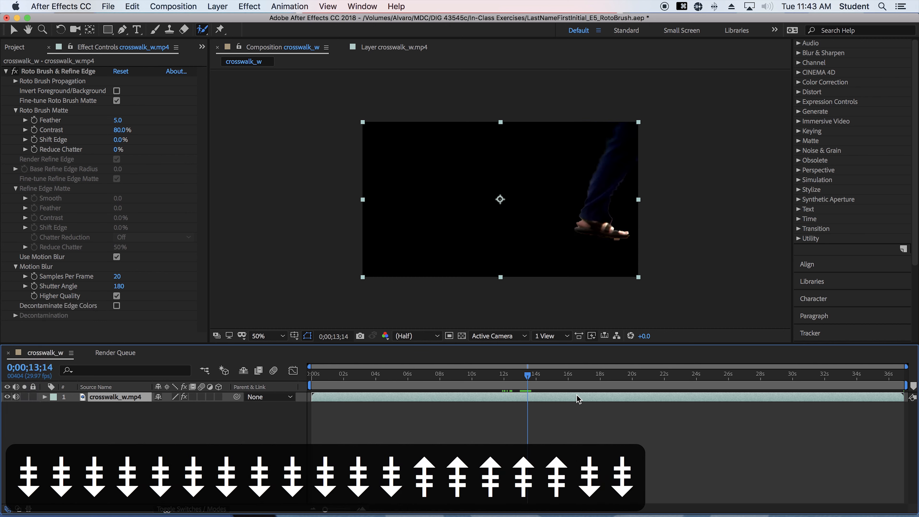
key(Page_Down)
key(Page_Down)
key(Page_Up)
key(Page_Up)
key(Page_Up)
key(Page_Up)
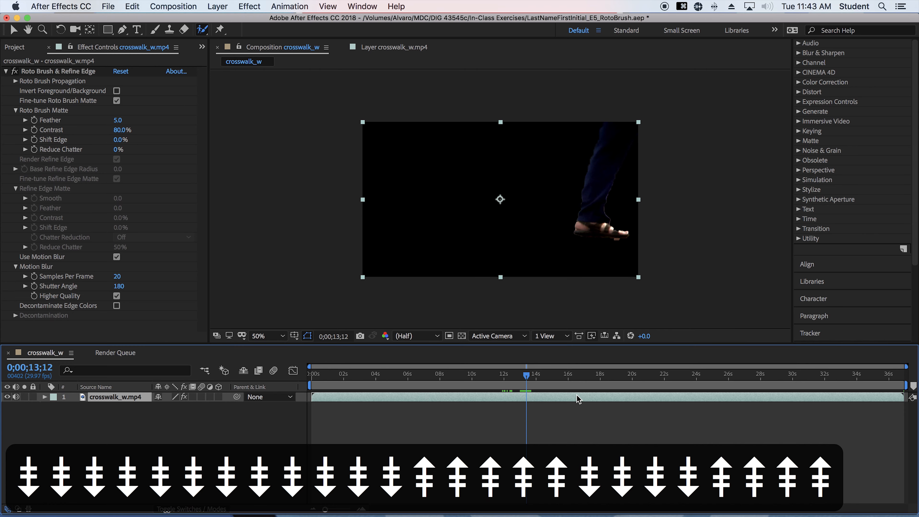